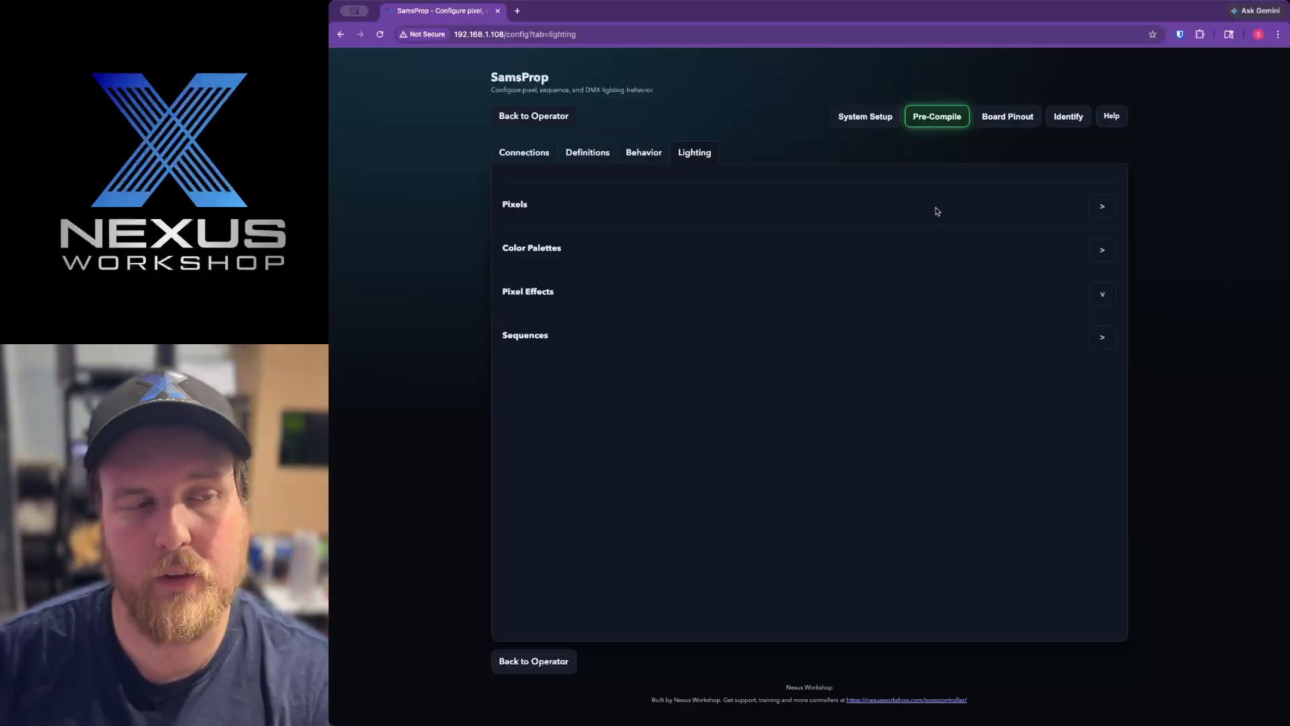
# Open the pixel settings, add two 12-pixel ring elements to Pixel Pin after the strip, and save the pixel elements
pyautogui.click(1103, 207)
pyautogui.scroll(1, 884, 411)
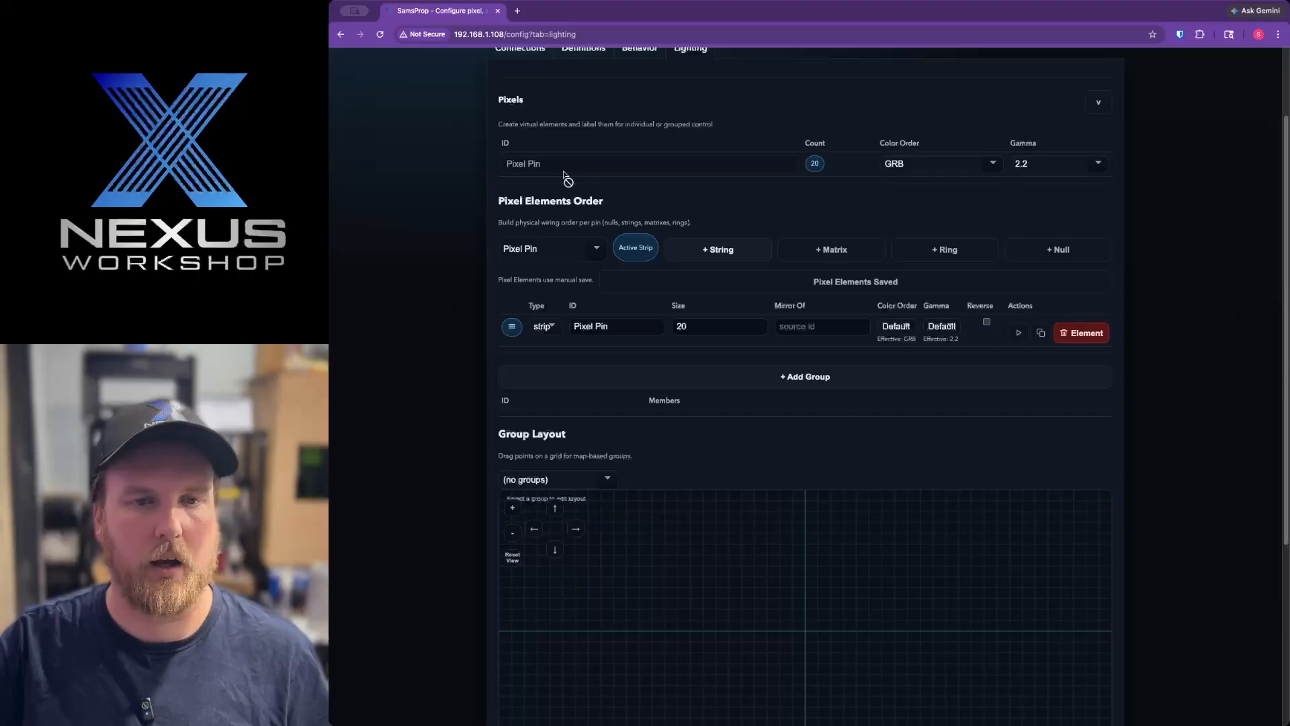
pyautogui.click(585, 257)
pyautogui.click(597, 253)
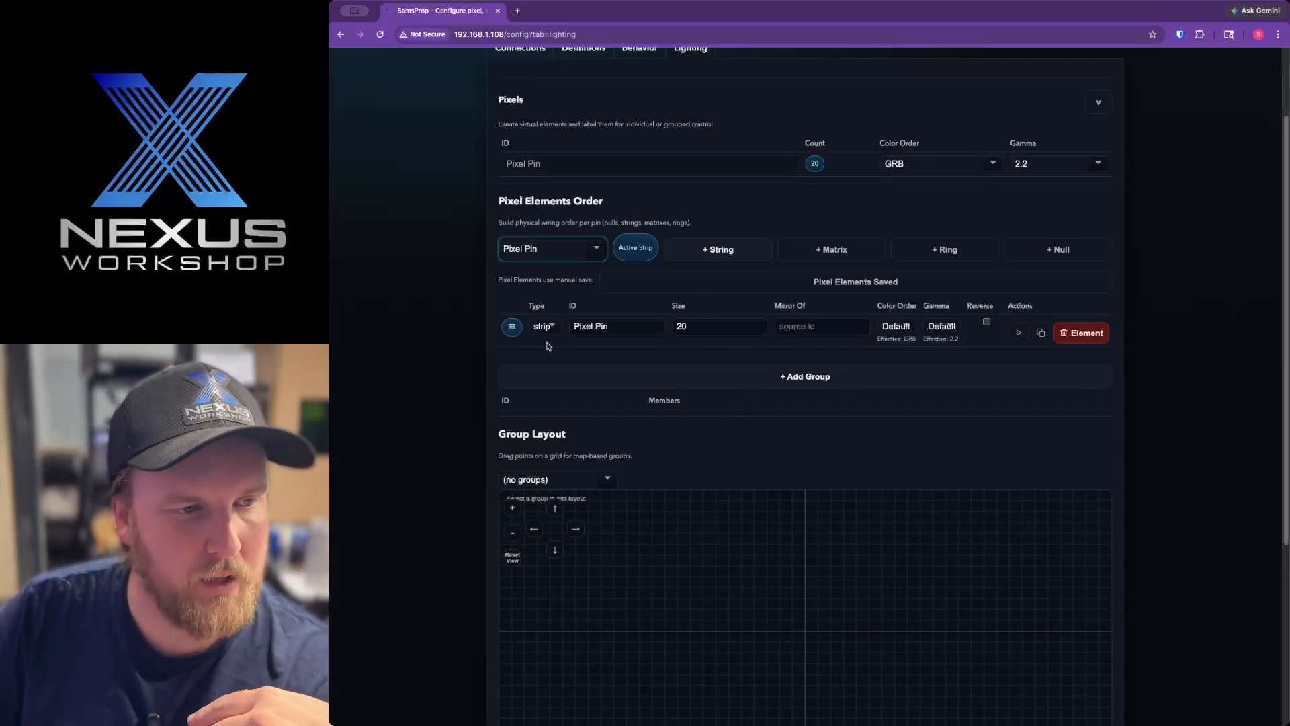
pyautogui.click(950, 253)
pyautogui.click(950, 253)
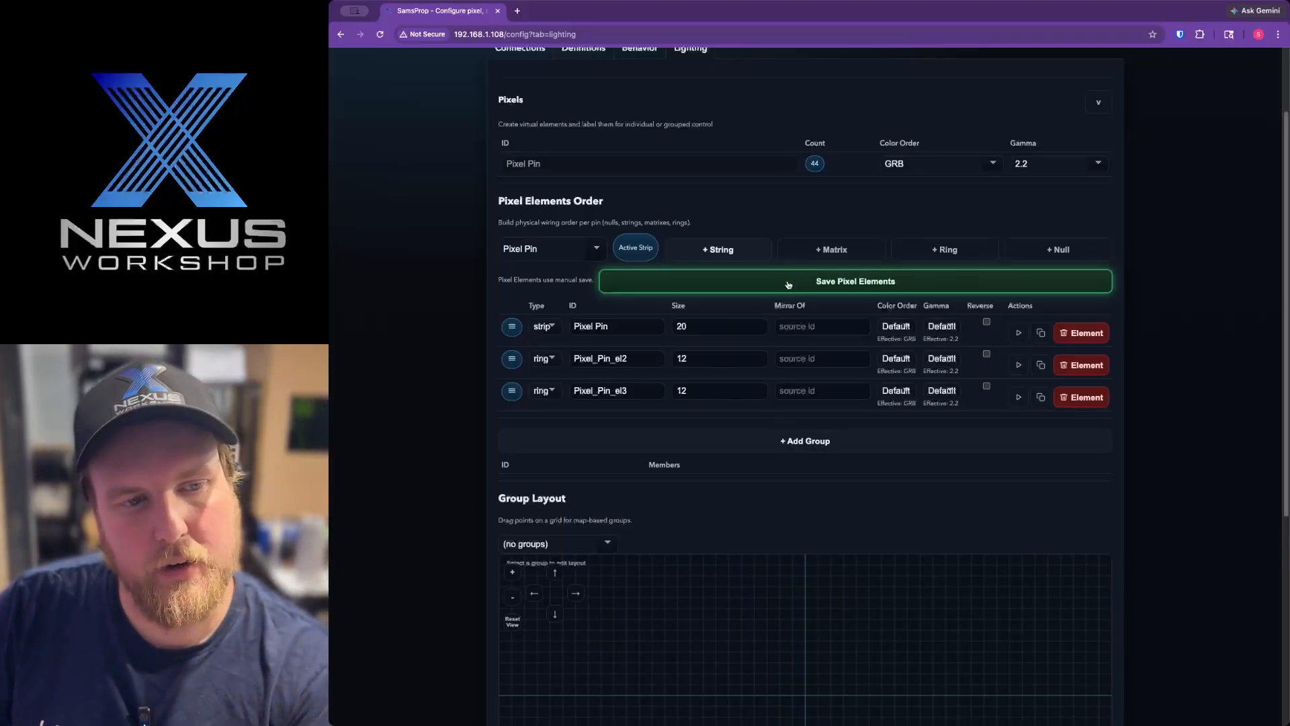
pyautogui.click(952, 286)
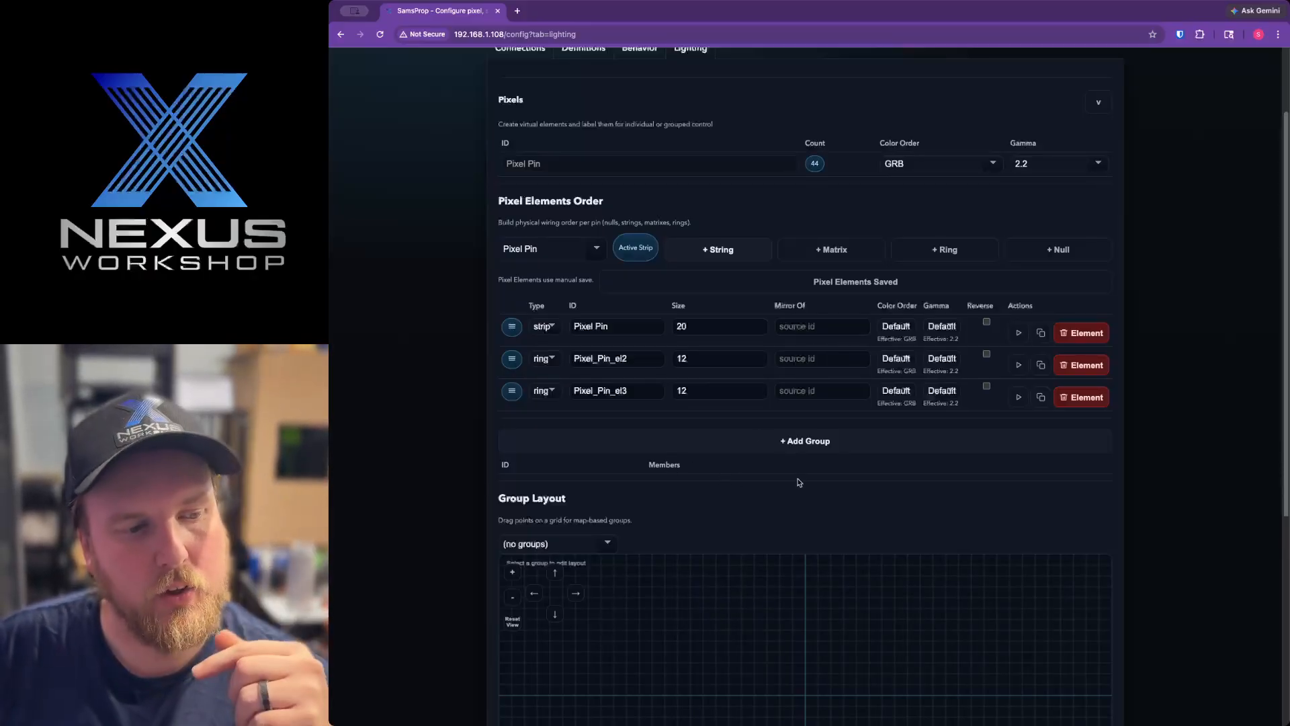
# Add a pixel group named AllPixels containing Pixel_Pin, Pixel_Pin_el2 and Pixel_Pin_el3
pyautogui.click(807, 441)
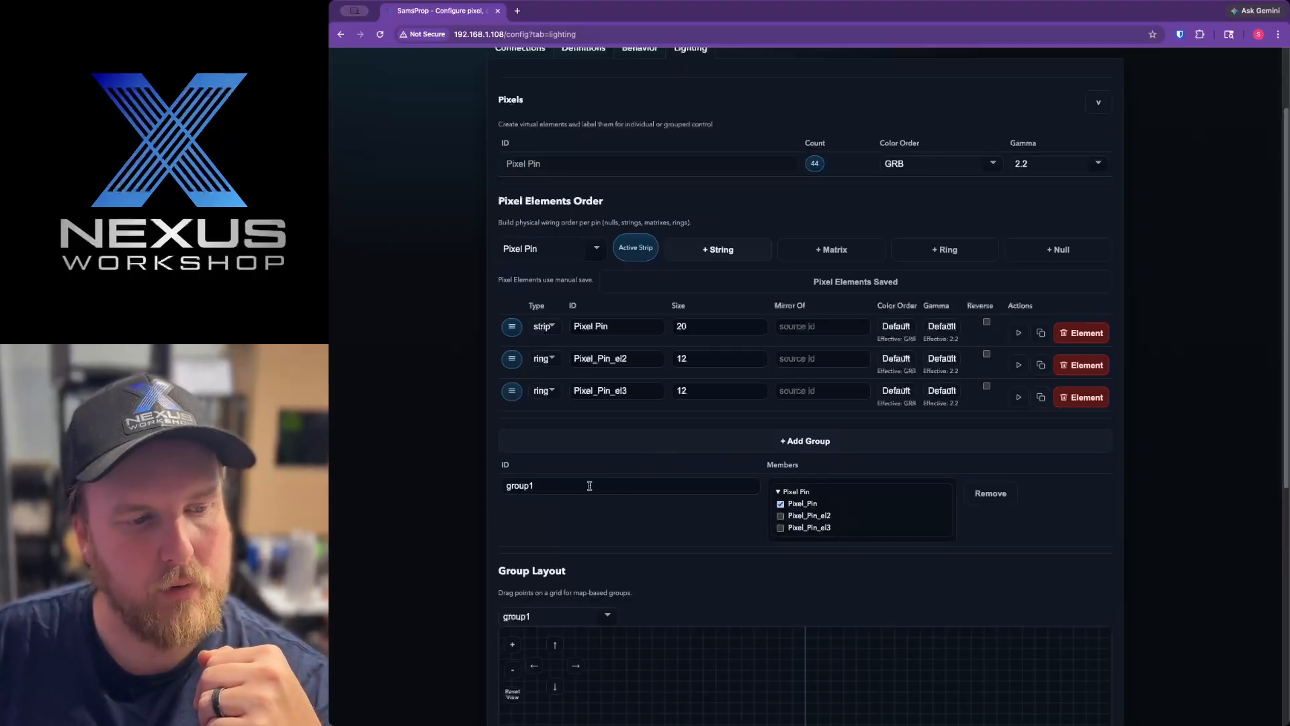
pyautogui.moveTo(586, 486); pyautogui.dragTo(471, 485)
pyautogui.write('AllPixels')
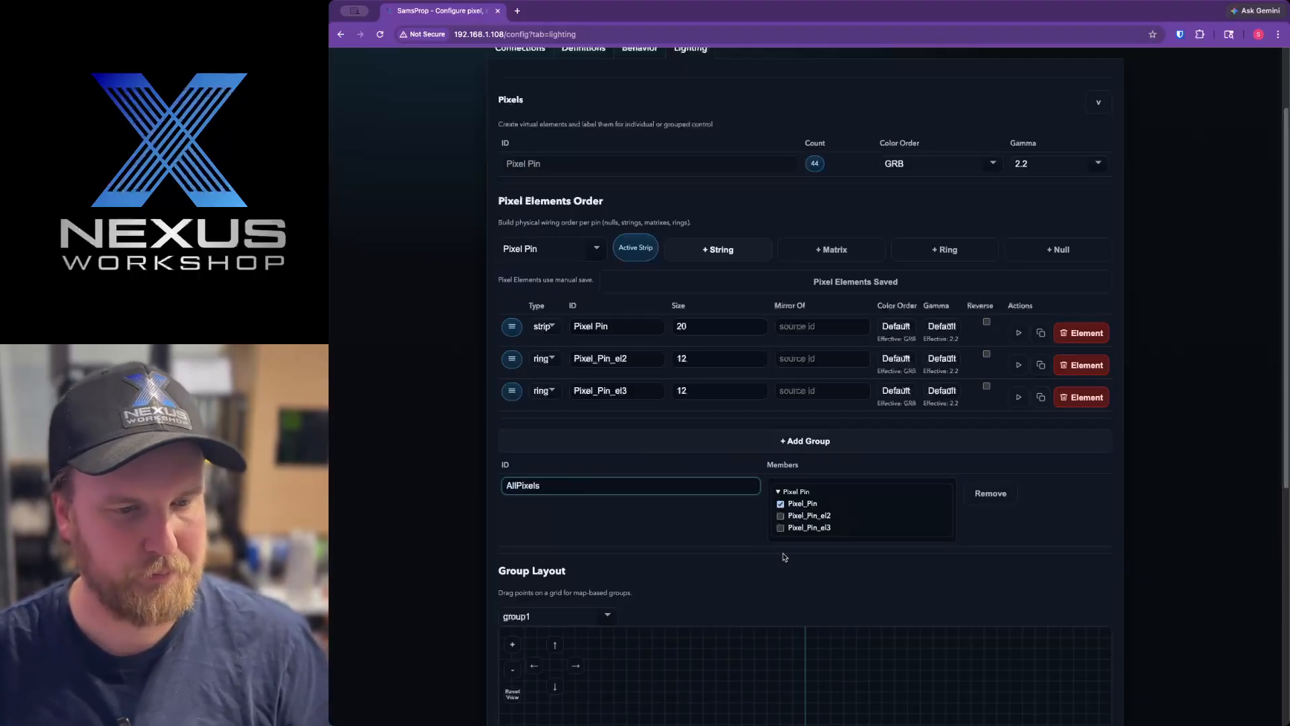
pyautogui.click(780, 515)
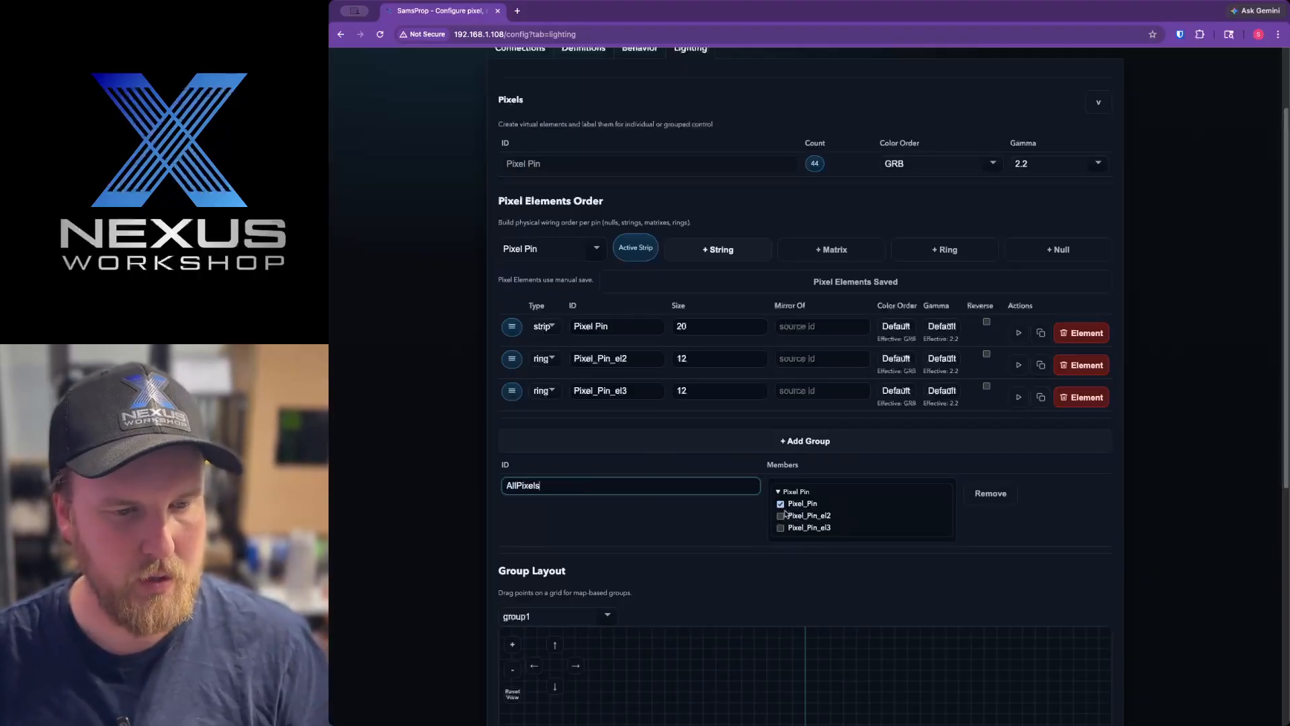
pyautogui.click(781, 528)
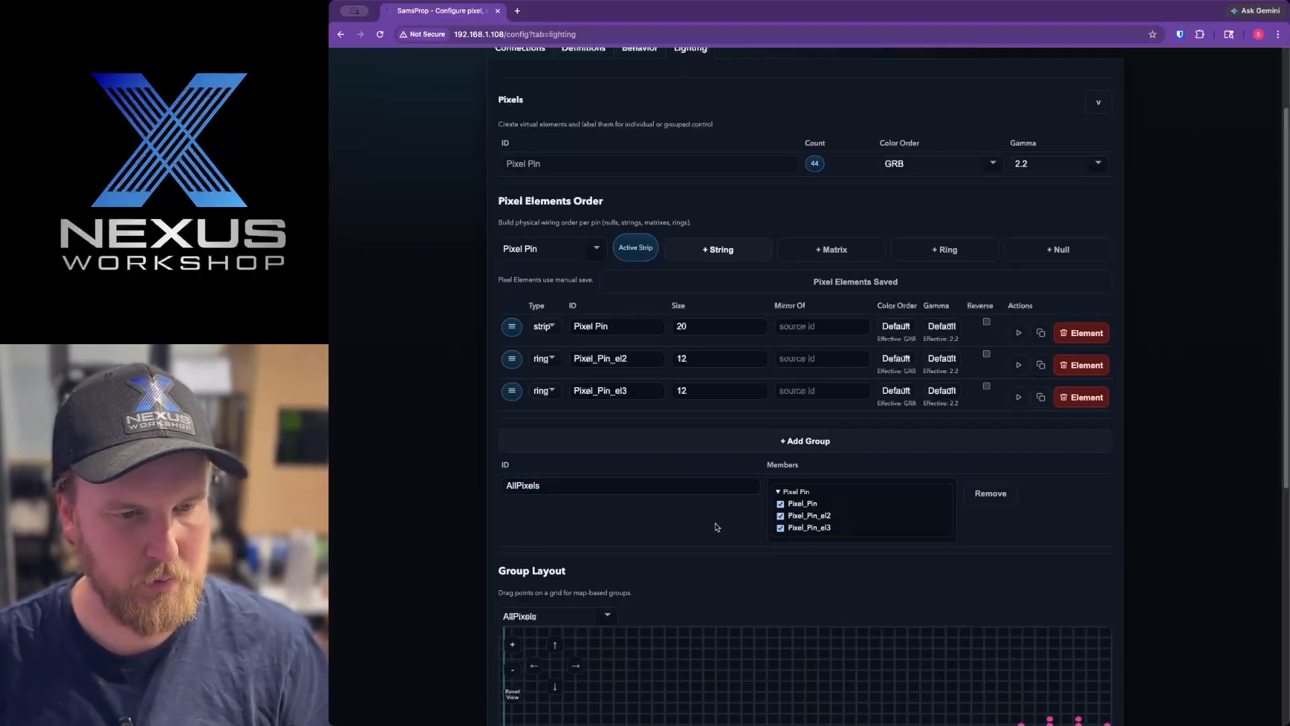
# In the AllPixels layout, place the Pixel_Pin_el3 ring before the strip's first pixel and the Pixel_Pin_el2 ring just past its last pixel
pyautogui.scroll(-4, 723, 545)
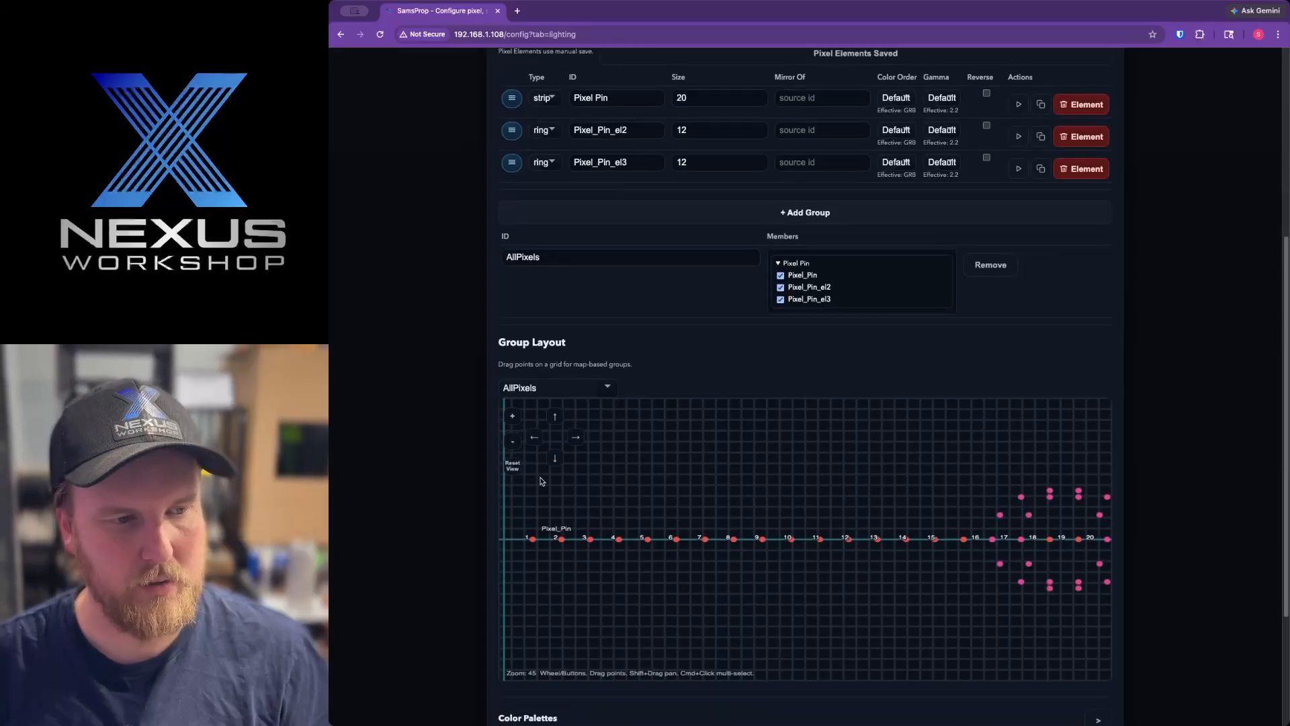
pyautogui.click(513, 467)
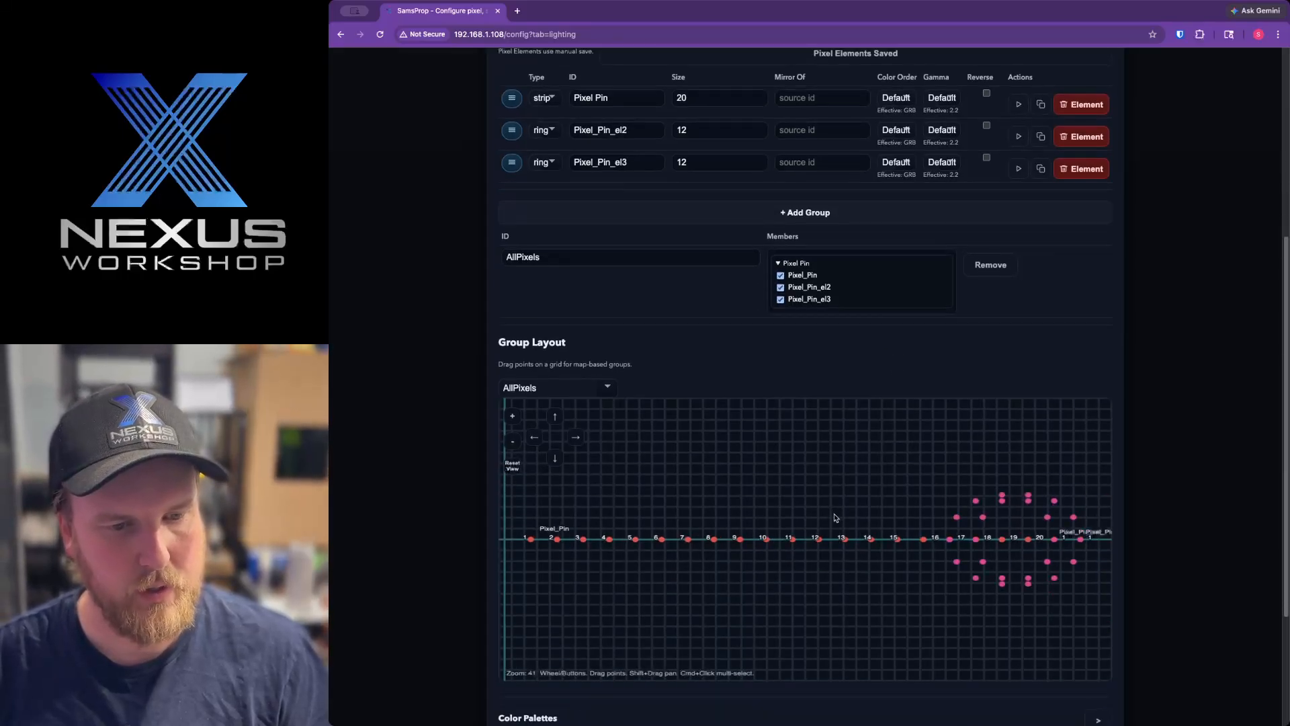
pyautogui.scroll(-4, 837, 516)
pyautogui.scroll(-1, 836, 510)
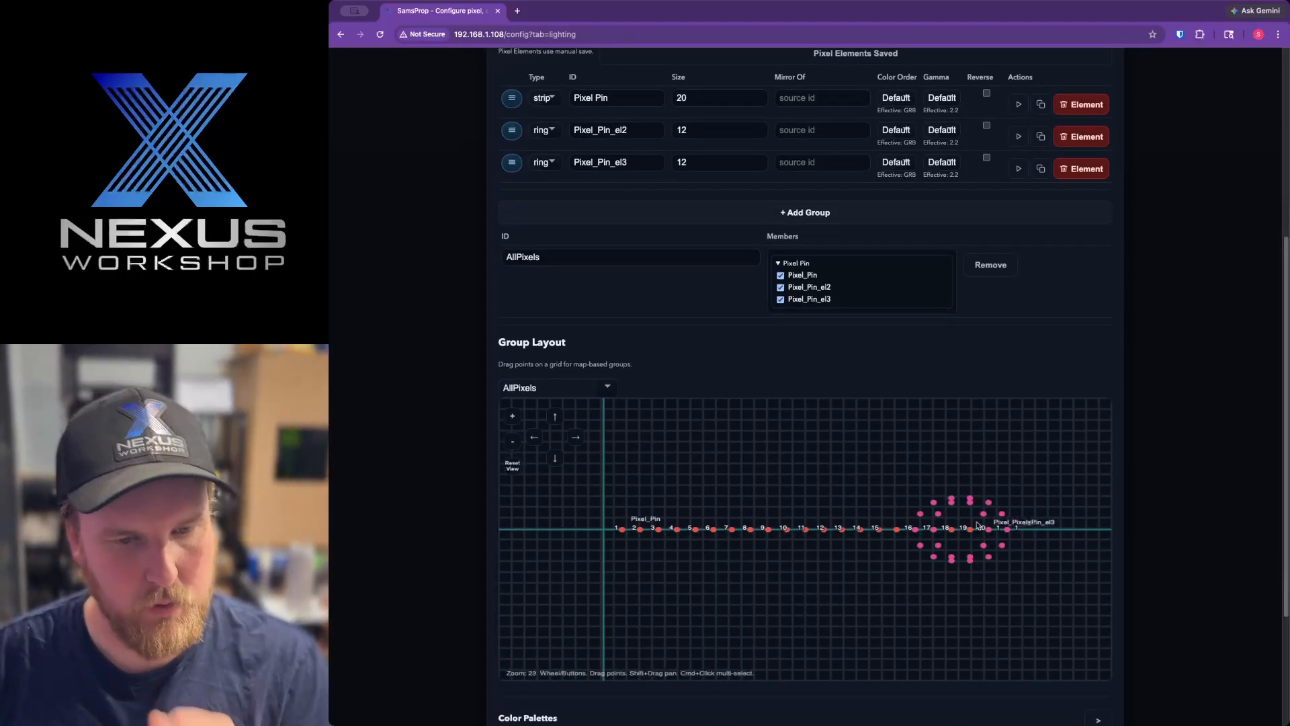
pyautogui.scroll(-1, 995, 524)
pyautogui.click(1037, 526)
pyautogui.moveTo(1037, 526); pyautogui.dragTo(637, 528)
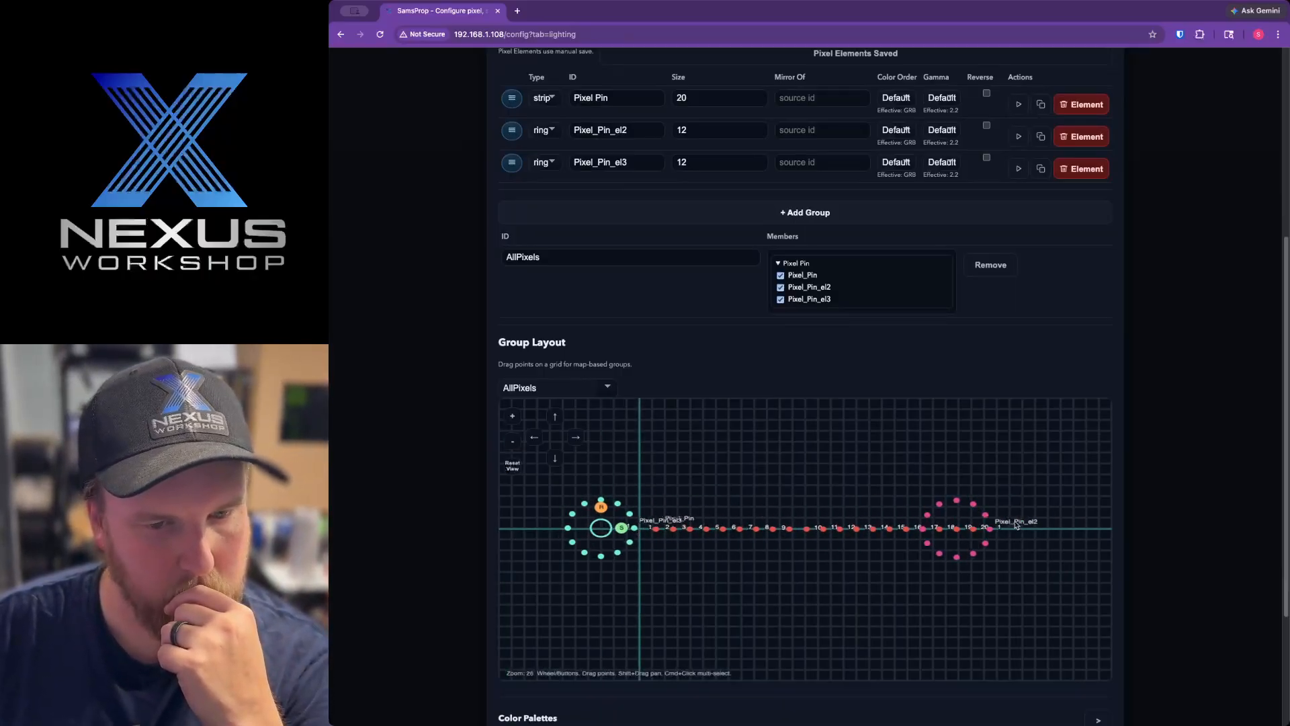
pyautogui.click(990, 528)
pyautogui.moveTo(990, 528); pyautogui.dragTo(1055, 531)
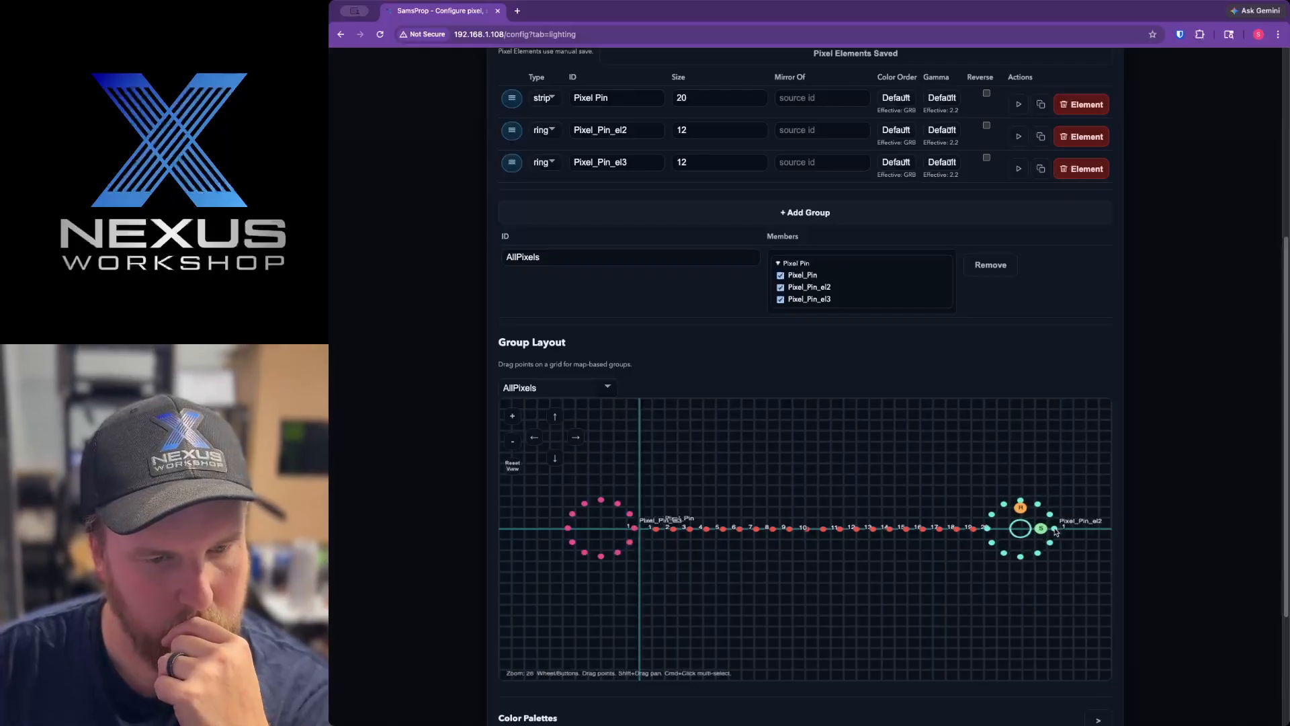
pyautogui.click(887, 504)
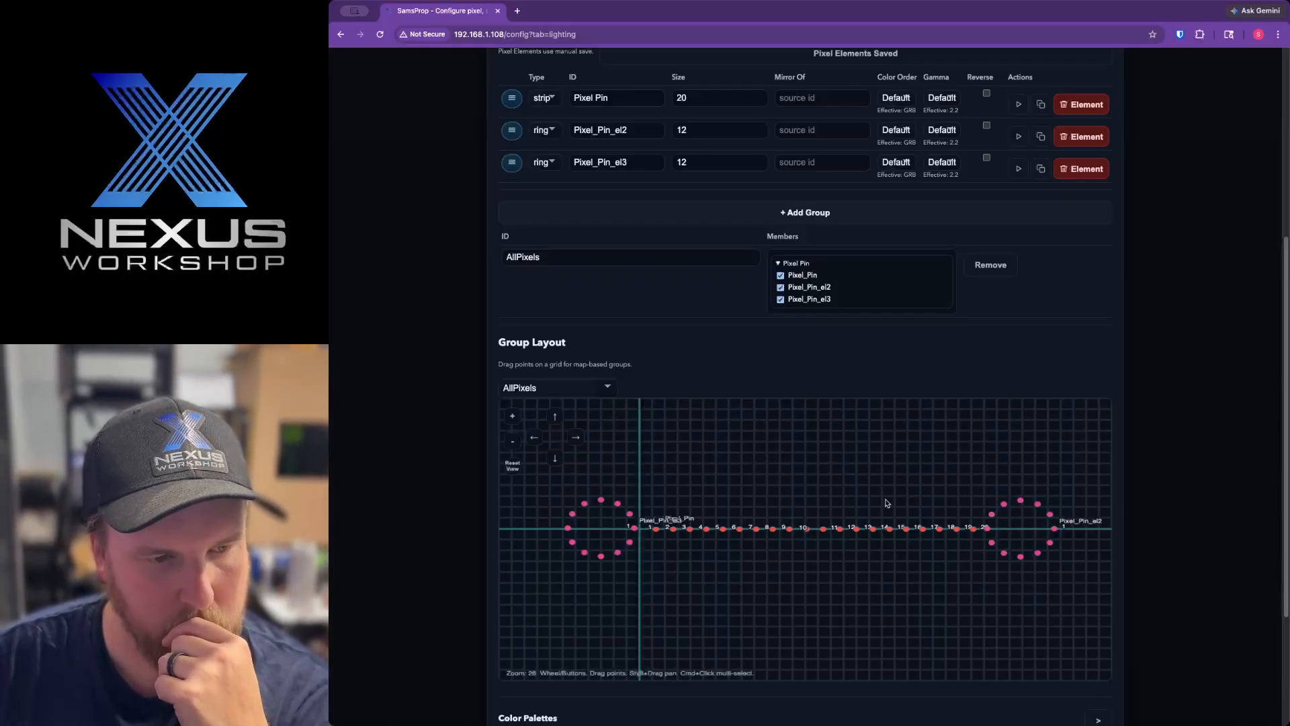
pyautogui.click(512, 465)
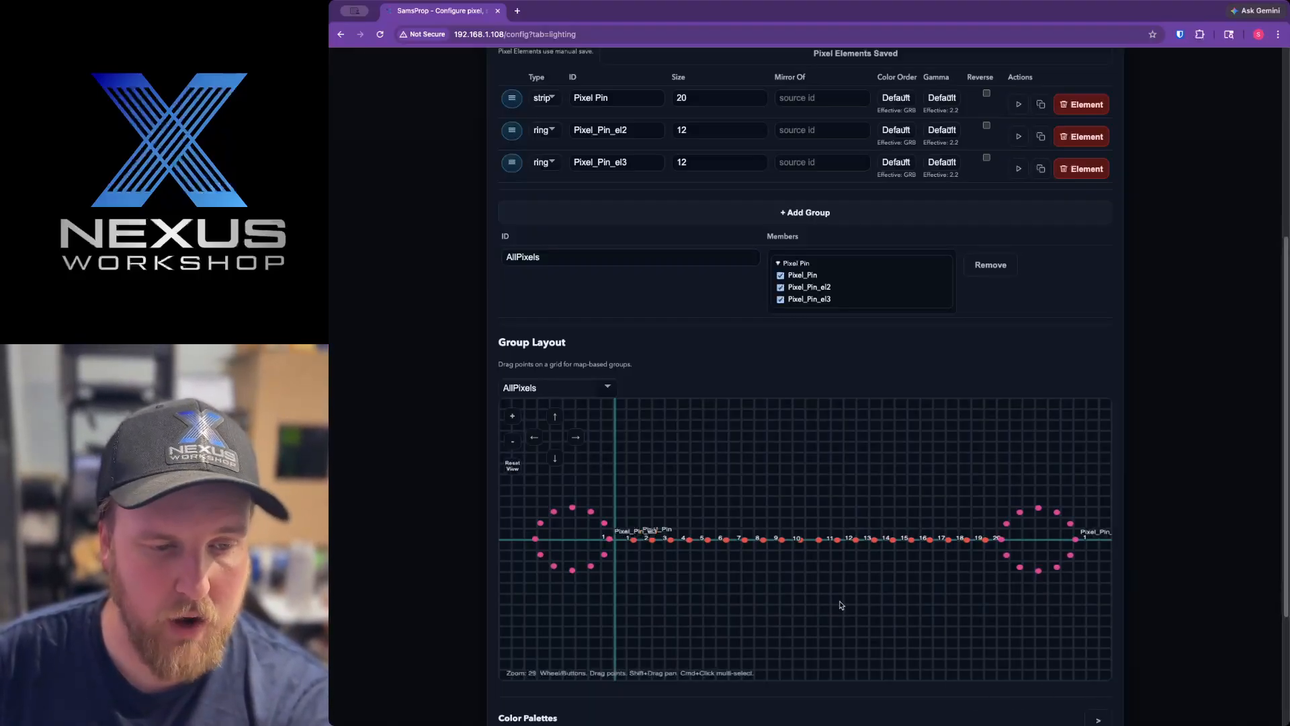
# Try moving only the strip's fourth pixel well below the line in the group layout, and undo the move
pyautogui.moveTo(890, 614); pyautogui.dragTo(877, 617)
pyautogui.scroll(-5, 877, 621)
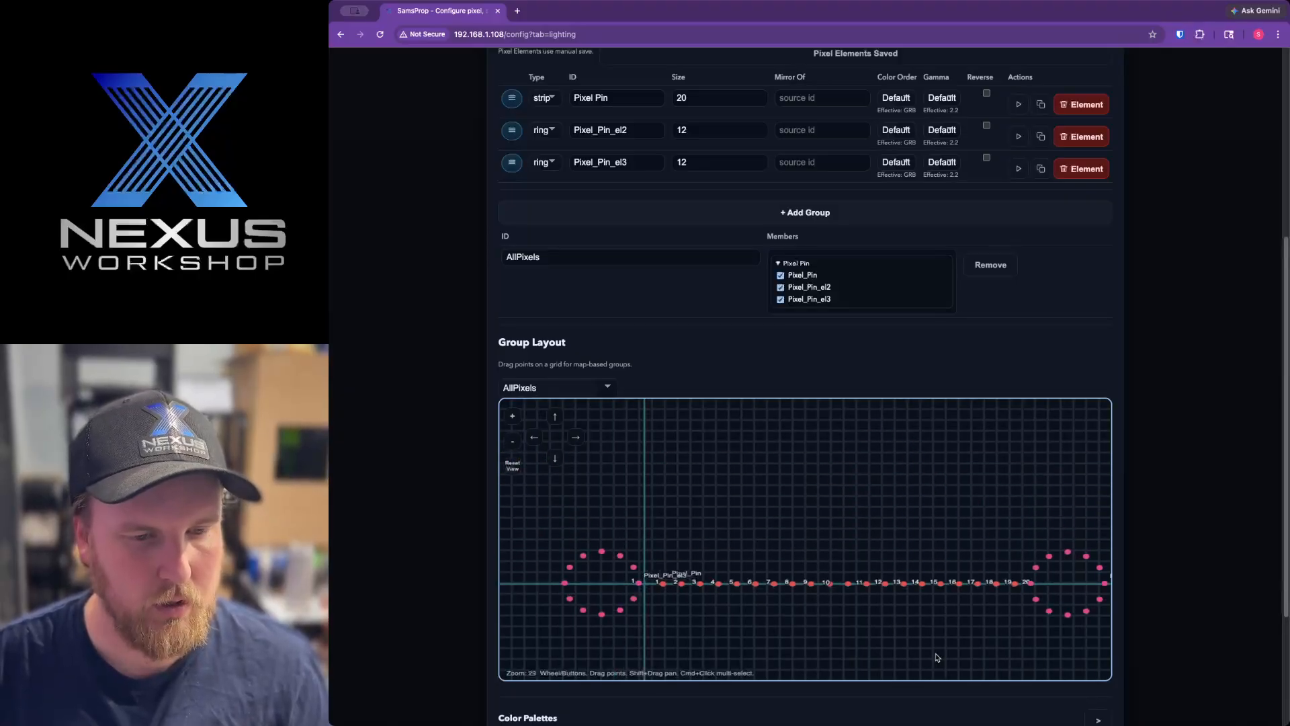
pyautogui.scroll(5, 901, 609)
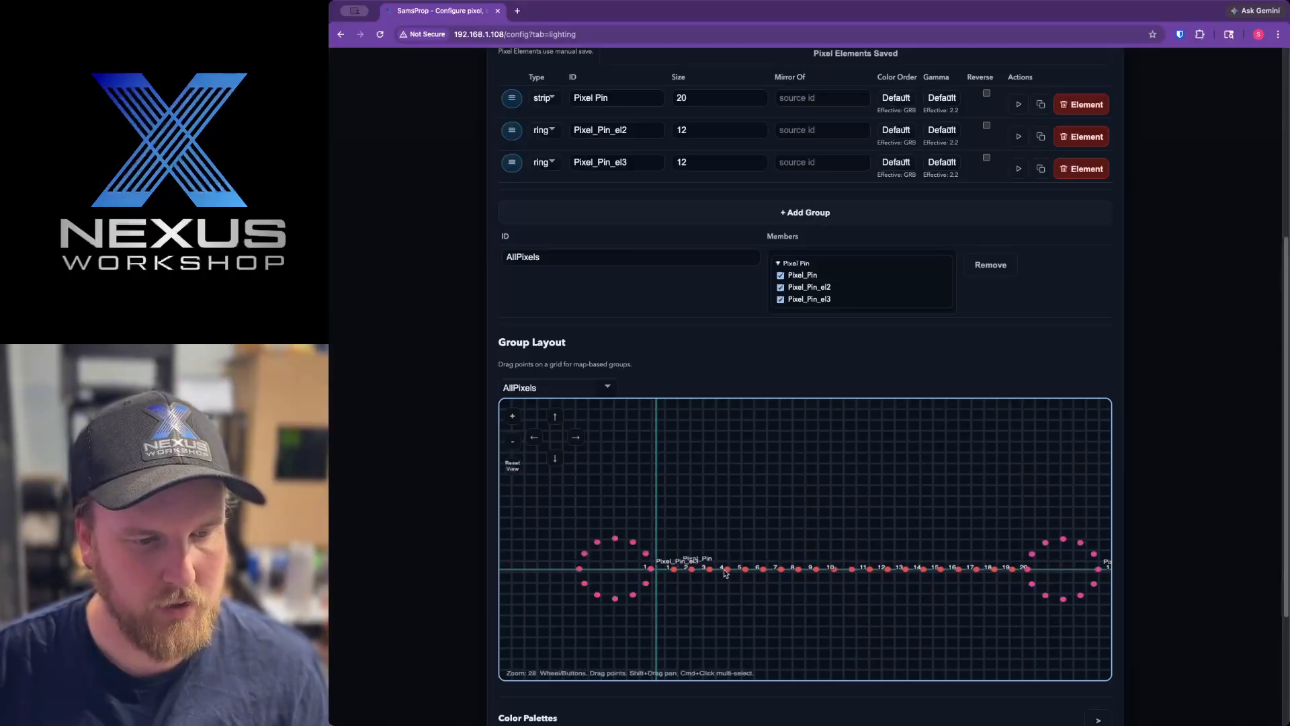
pyautogui.moveTo(721, 571); pyautogui.dragTo(844, 657)
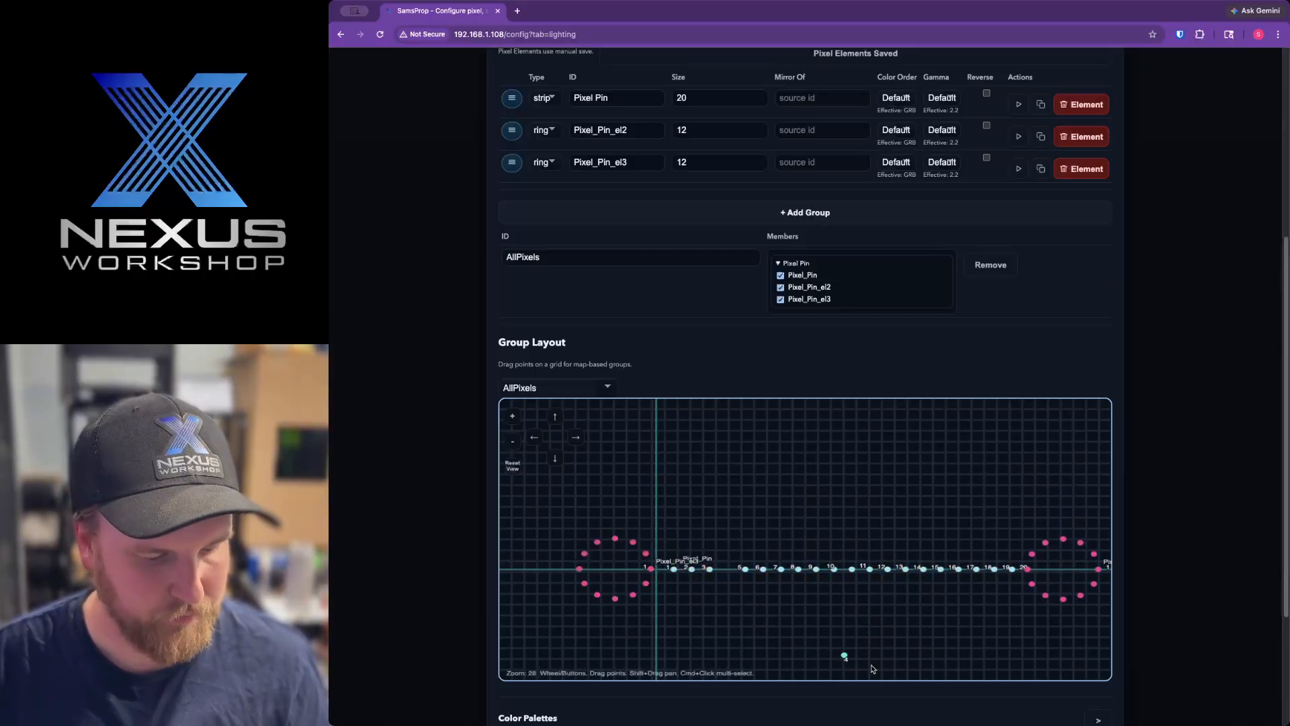
pyautogui.press('super+z')
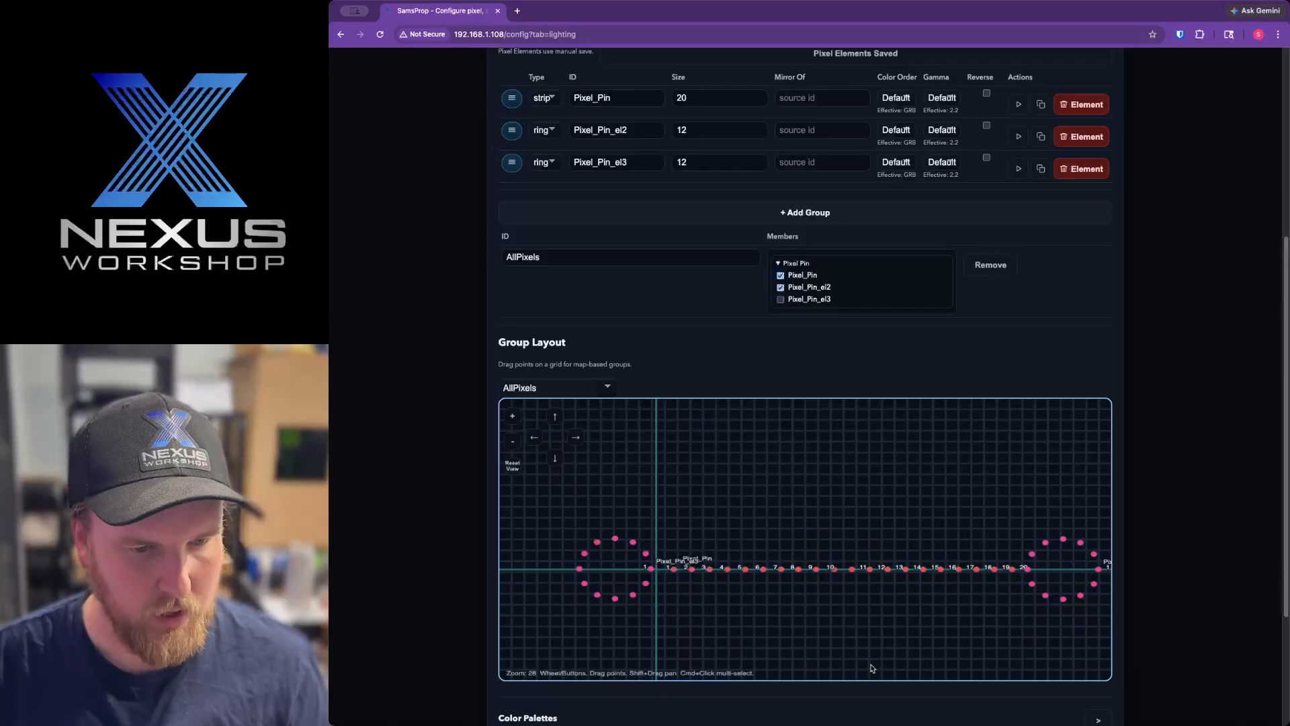
# Shift the whole Pixel_Pin strip slightly toward the Pixel_Pin_el3 ring in the group layout
pyautogui.click(710, 568)
pyautogui.moveTo(710, 568); pyautogui.dragTo(667, 574)
pyautogui.click(714, 523)
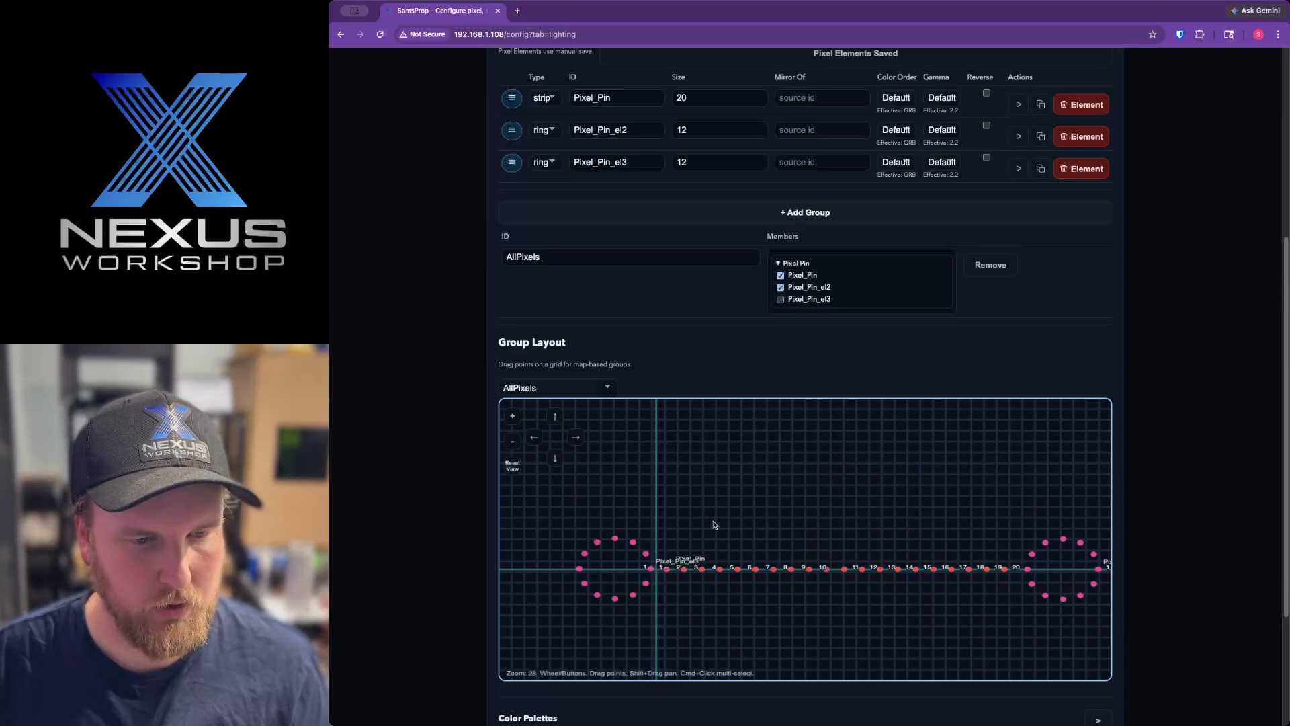
# Adjust the Pixel_Pin strip with its rotate and scale handles so it spans the gap between the two rings
pyautogui.click(773, 570)
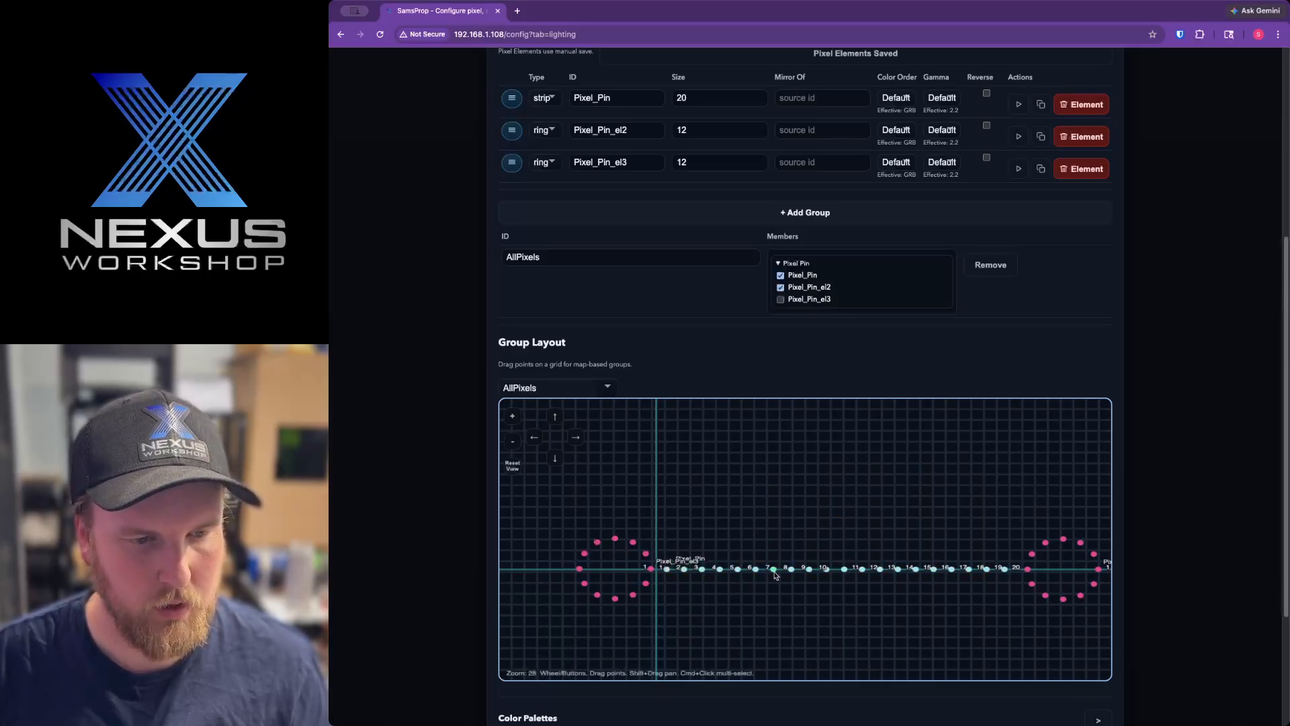
pyautogui.moveTo(774, 570)
pyautogui.mouseDown()
pyautogui.moveTo(768, 623)
pyautogui.moveTo(772, 570)
pyautogui.mouseUp()
pyautogui.doubleClick(773, 571)
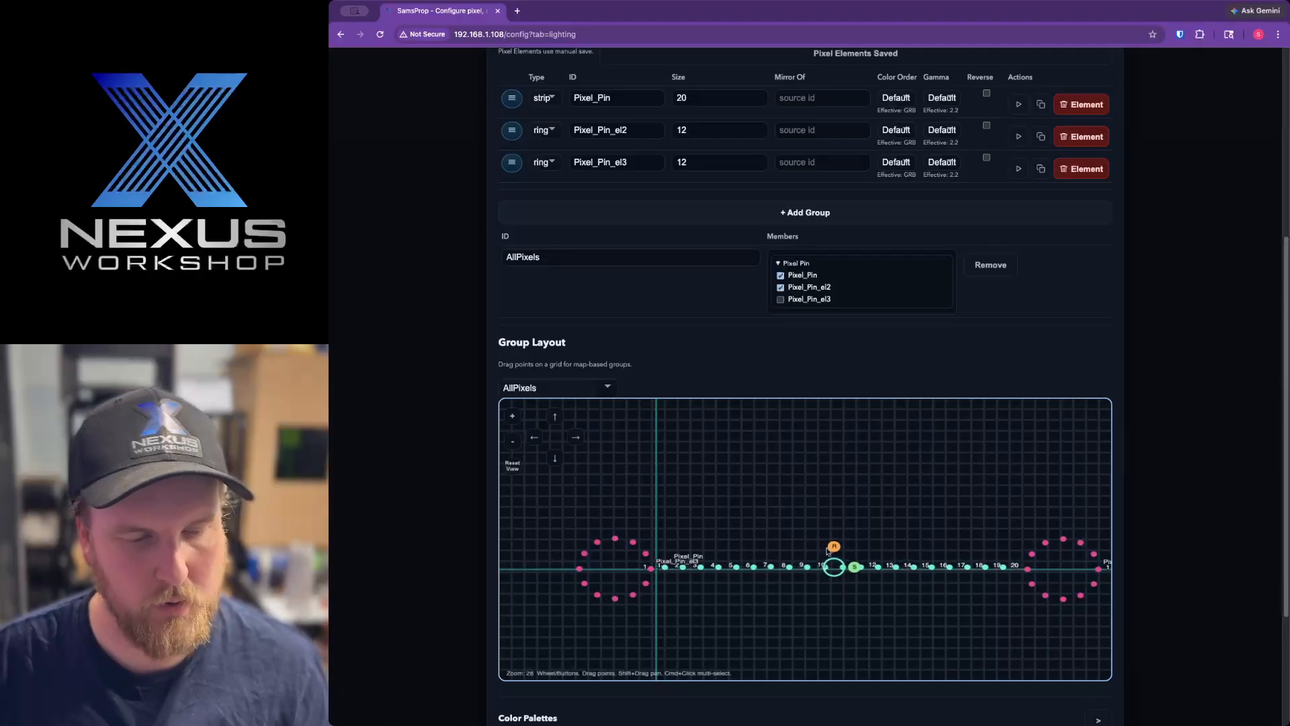
pyautogui.moveTo(854, 568); pyautogui.dragTo(834, 547)
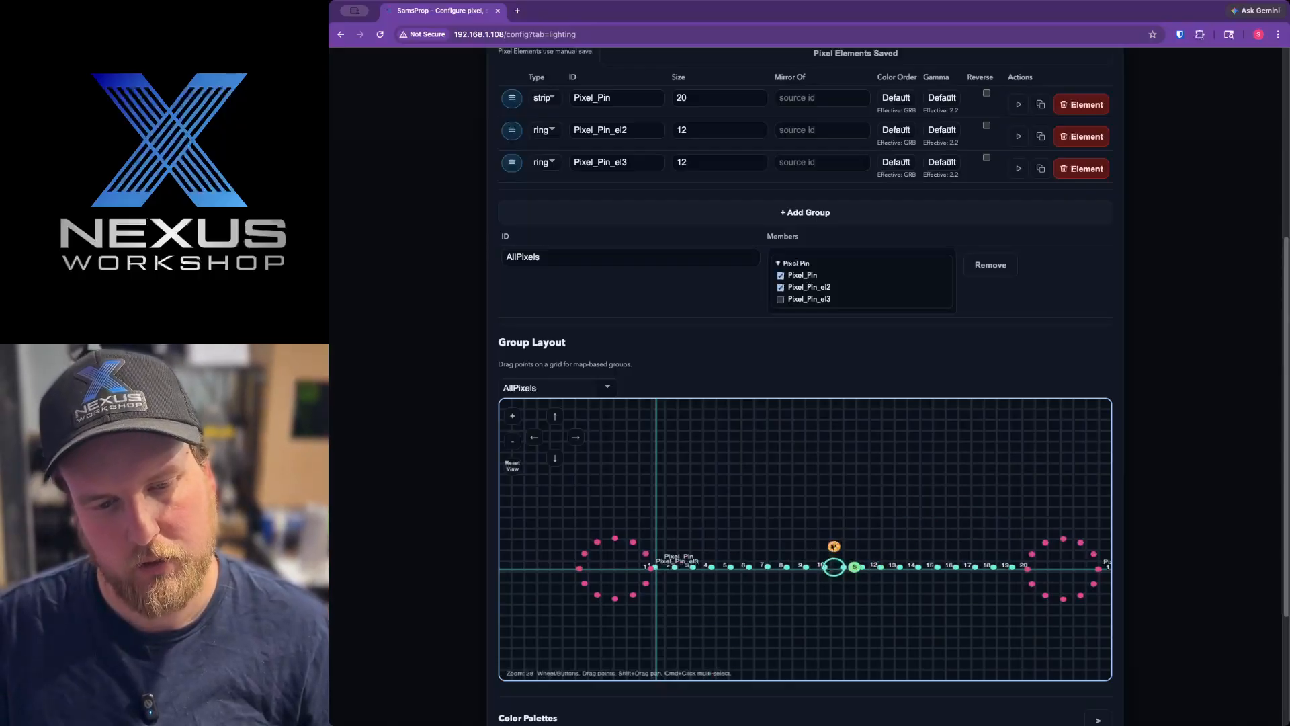
pyautogui.click(862, 511)
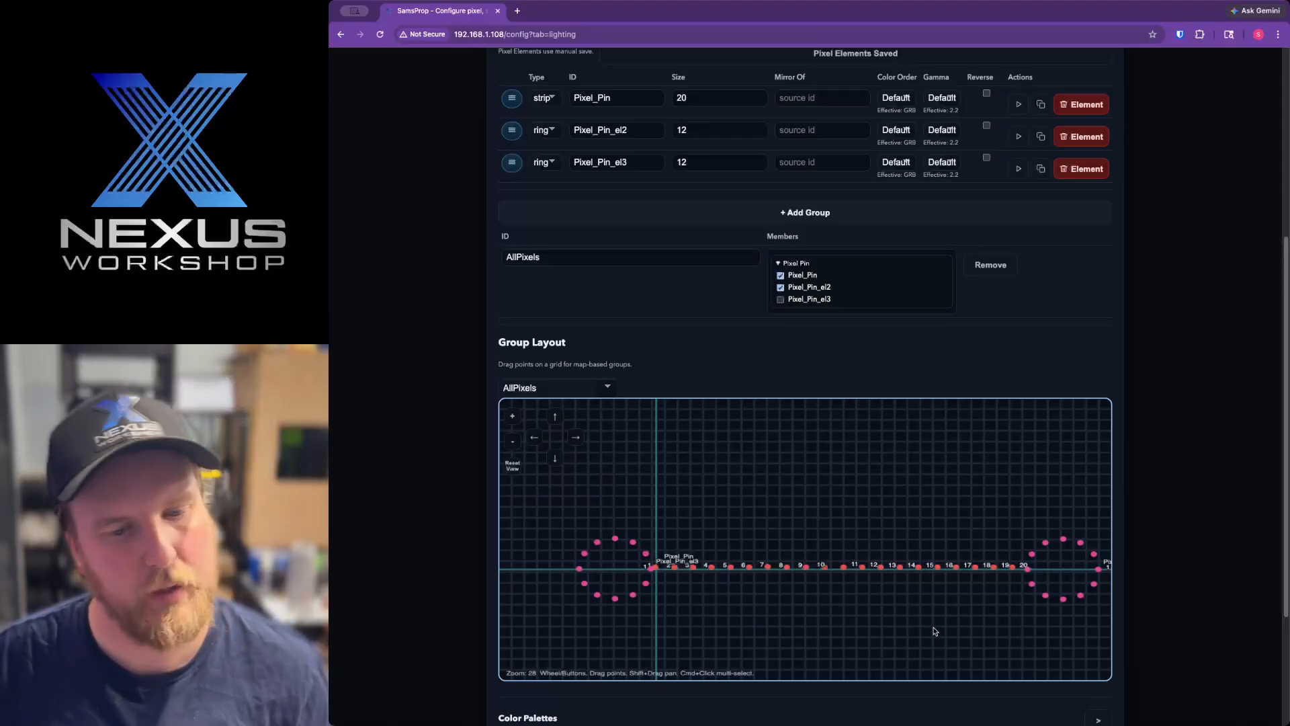
# Open the color palettes and the pixel effects, and look through the effect types available for WavePattern
pyautogui.scroll(-3, 1049, 699)
pyautogui.click(1080, 633)
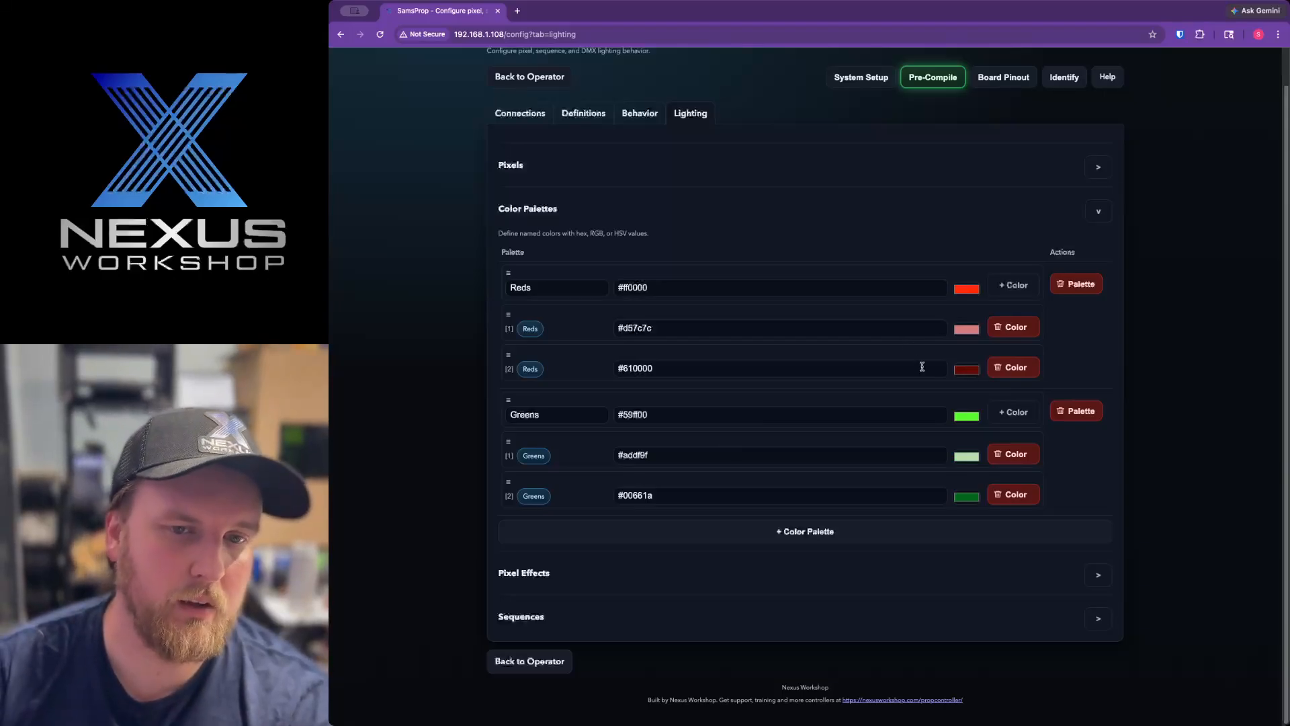
pyautogui.click(671, 573)
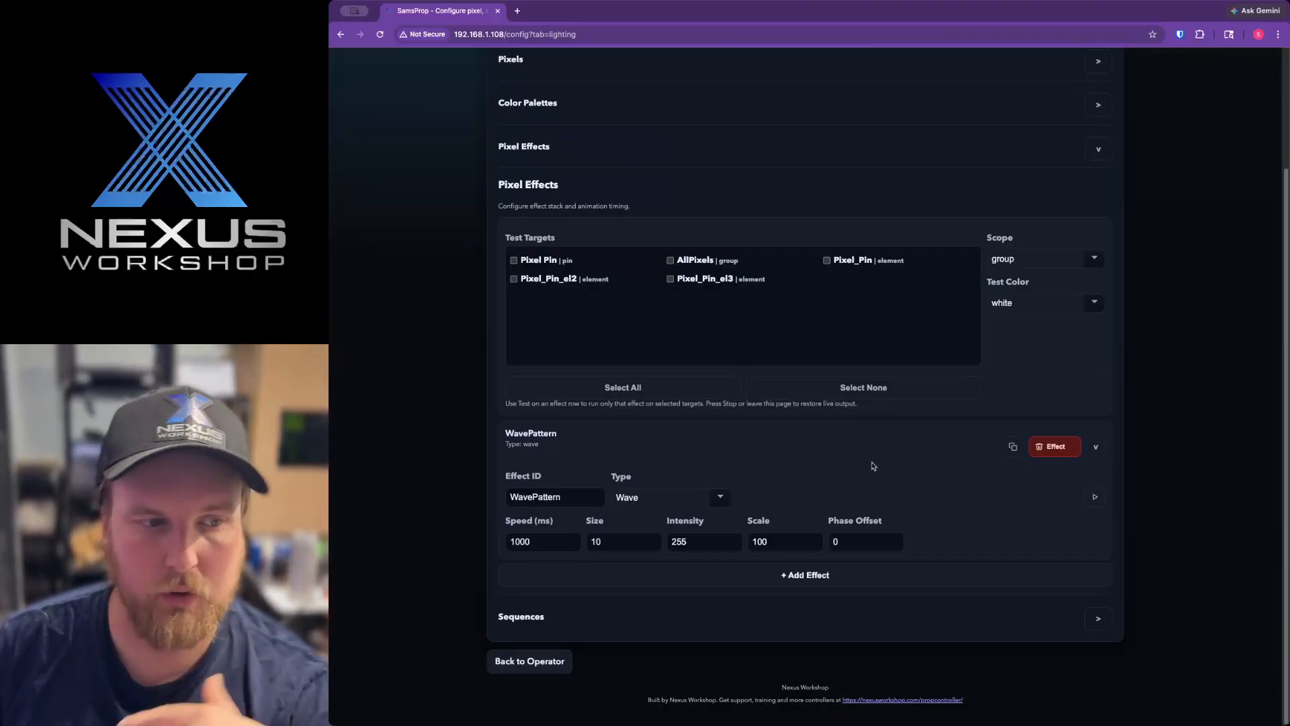
pyautogui.click(731, 503)
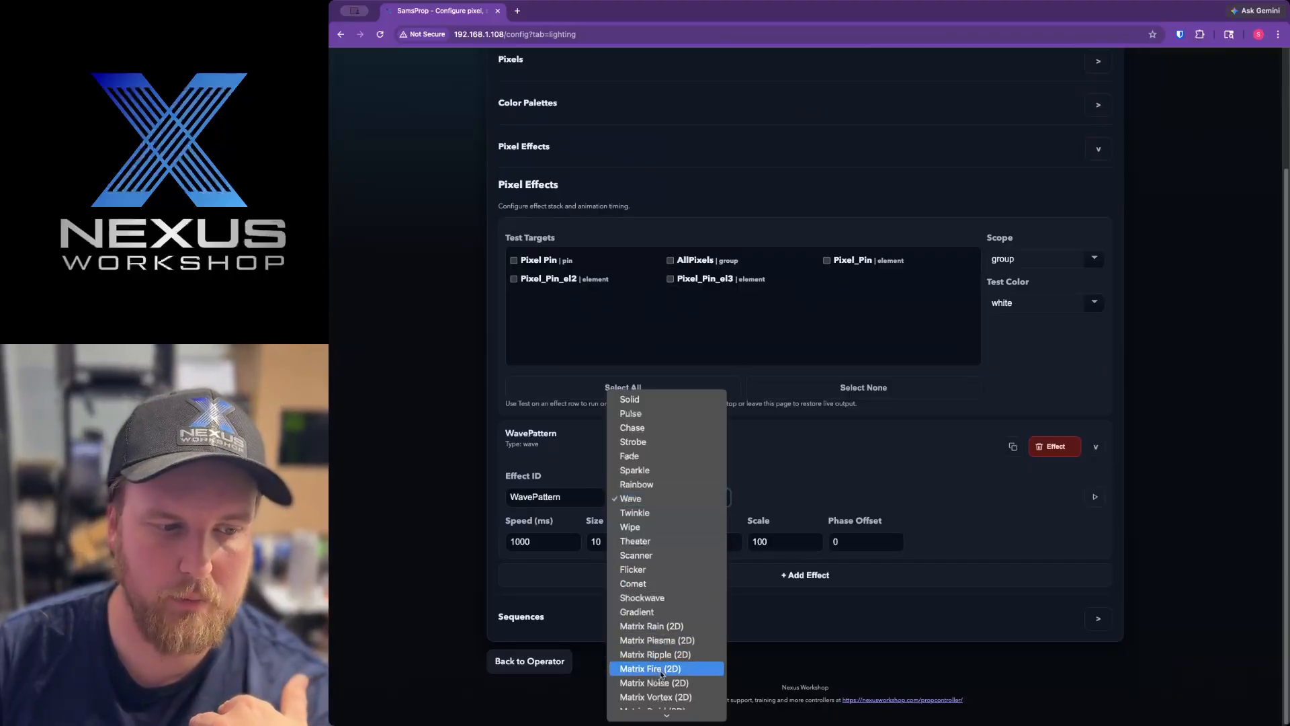
pyautogui.scroll(-3, 662, 674)
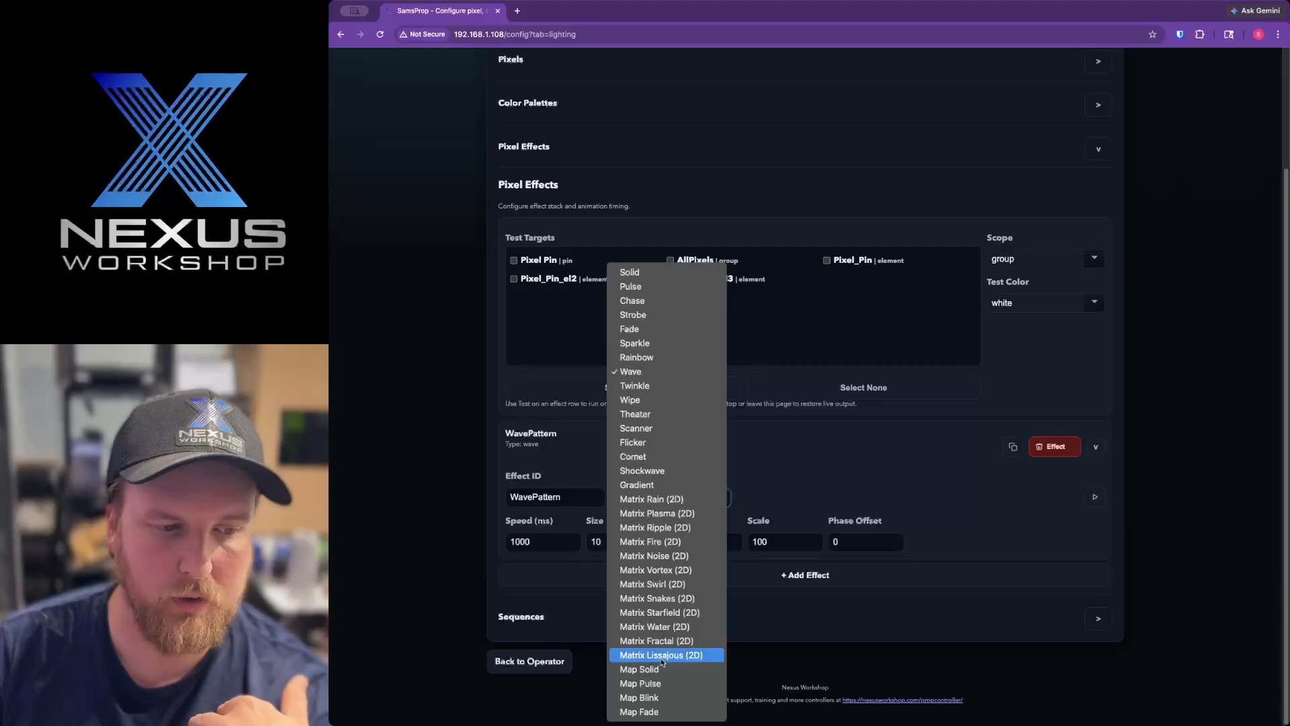
pyautogui.click(837, 479)
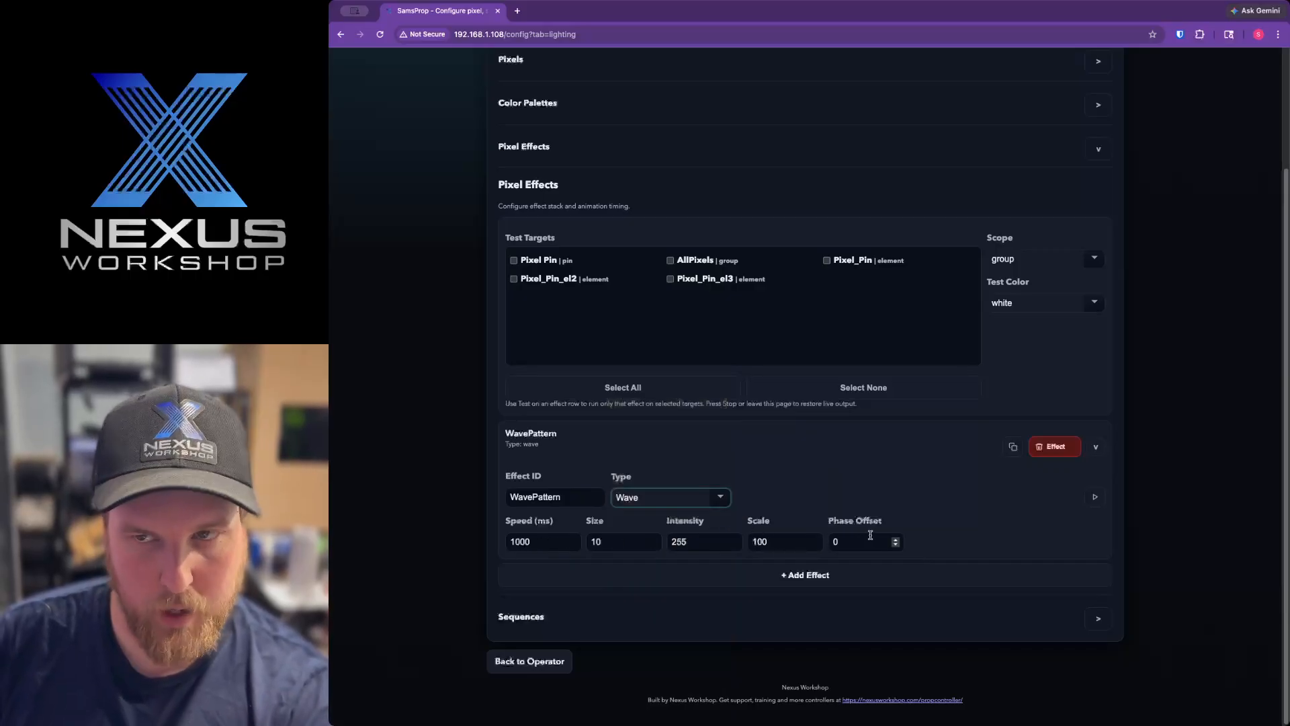
pyautogui.click(832, 487)
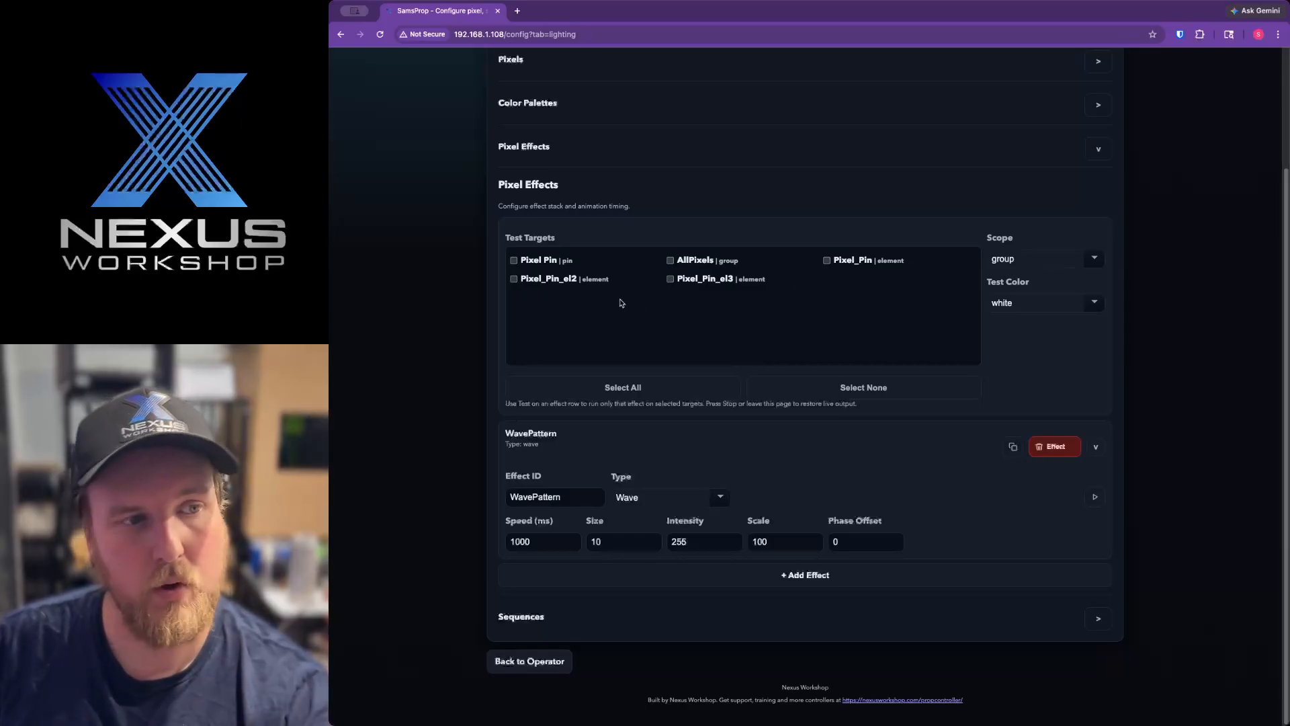
# Choose the Pixel Pin as the test target for the pixel effects and set the test color to Reds
pyautogui.click(515, 261)
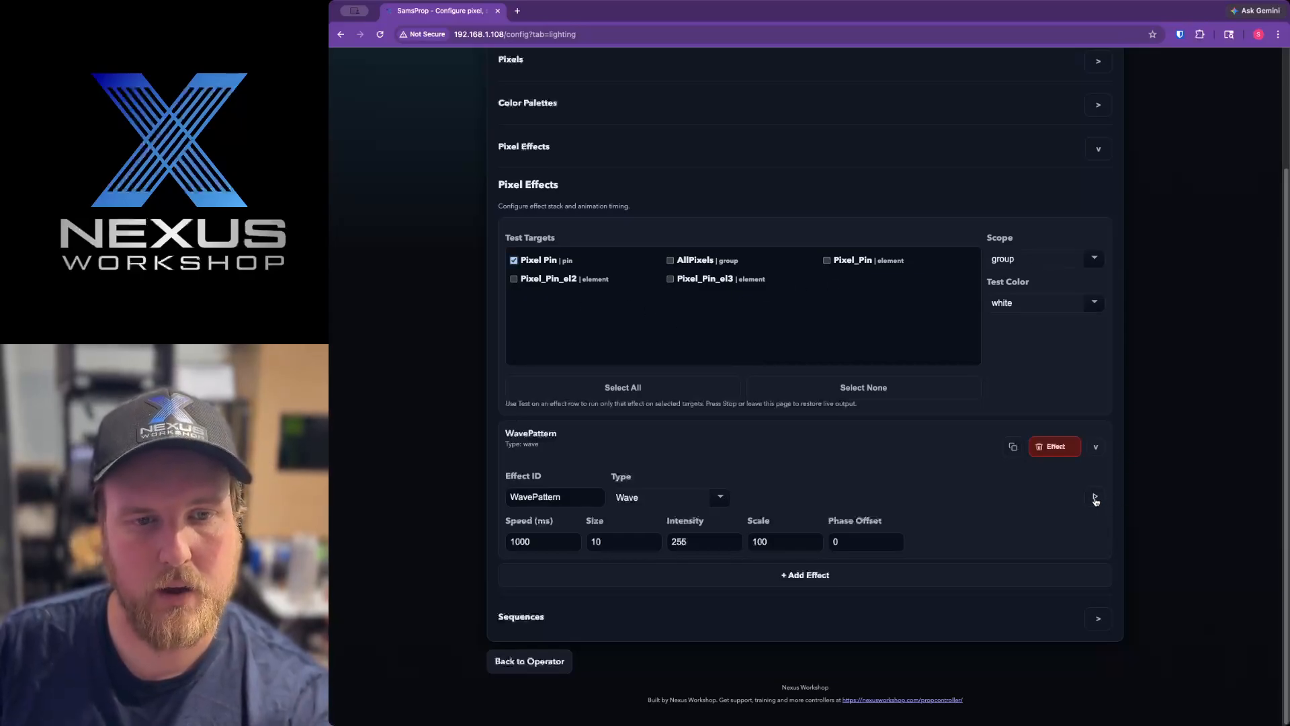
pyautogui.click(1019, 306)
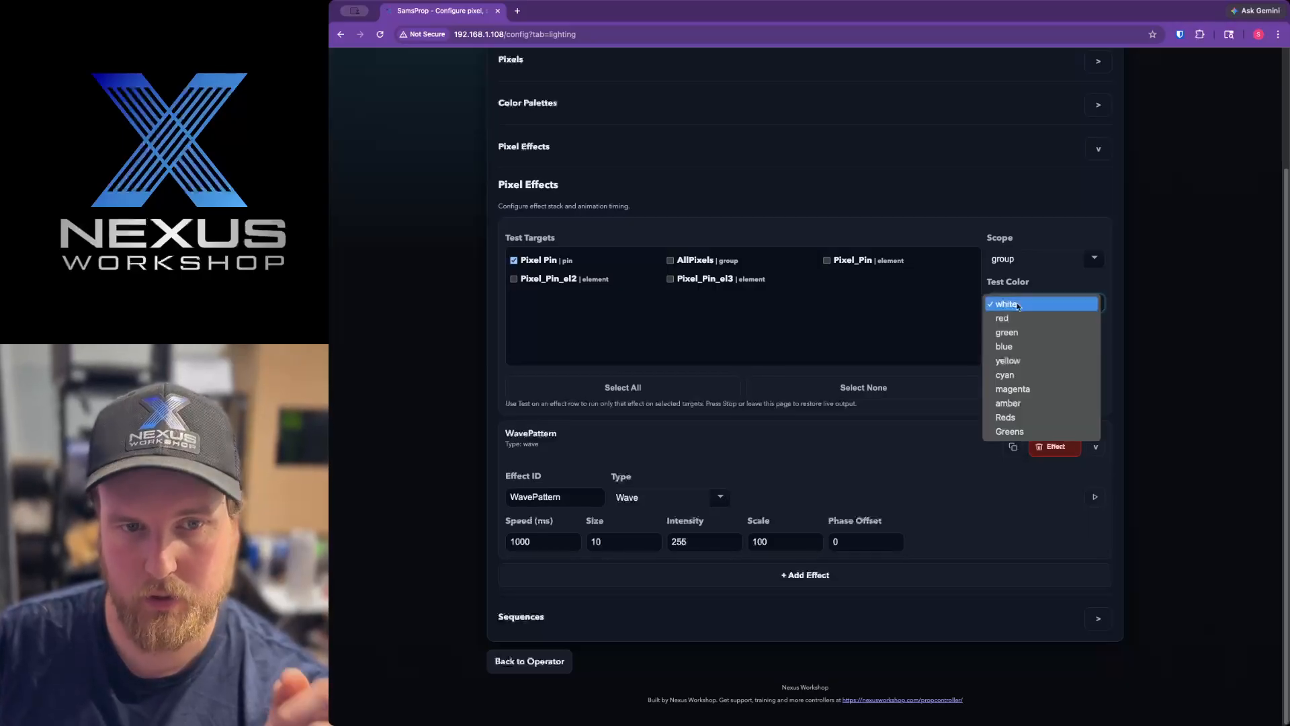
pyautogui.click(1023, 421)
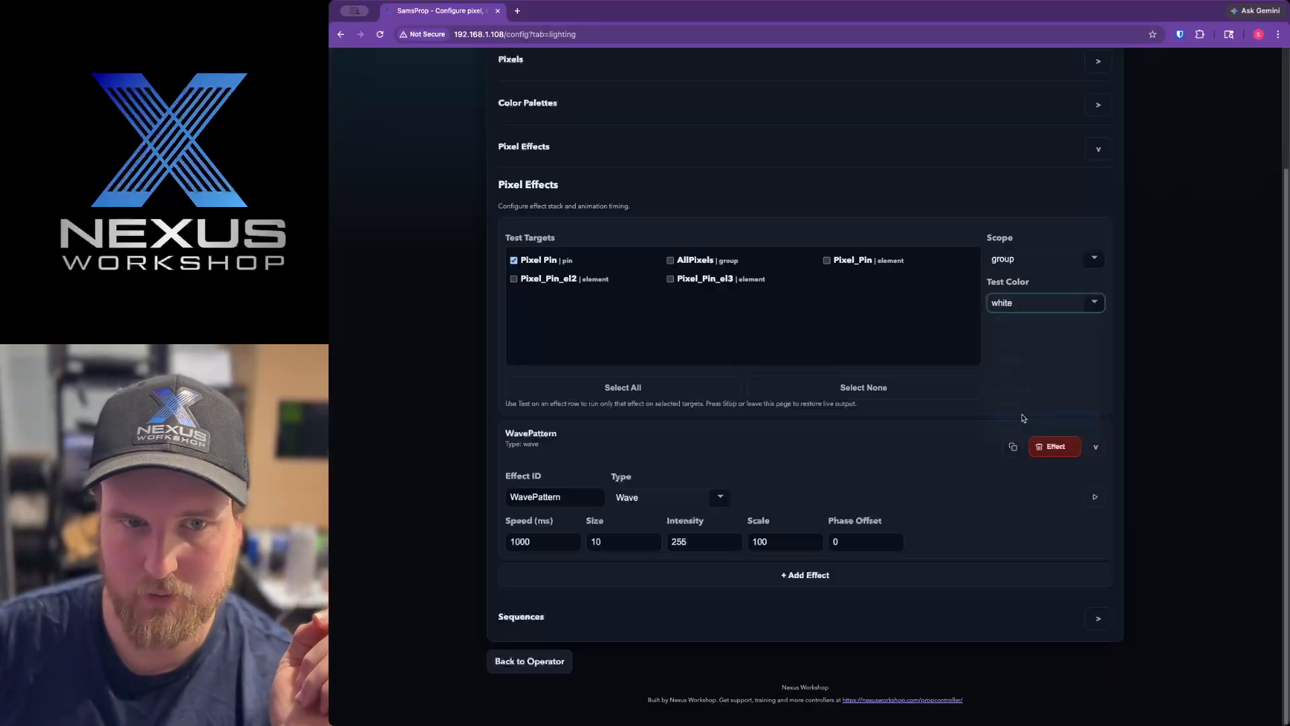
pyautogui.click(1041, 352)
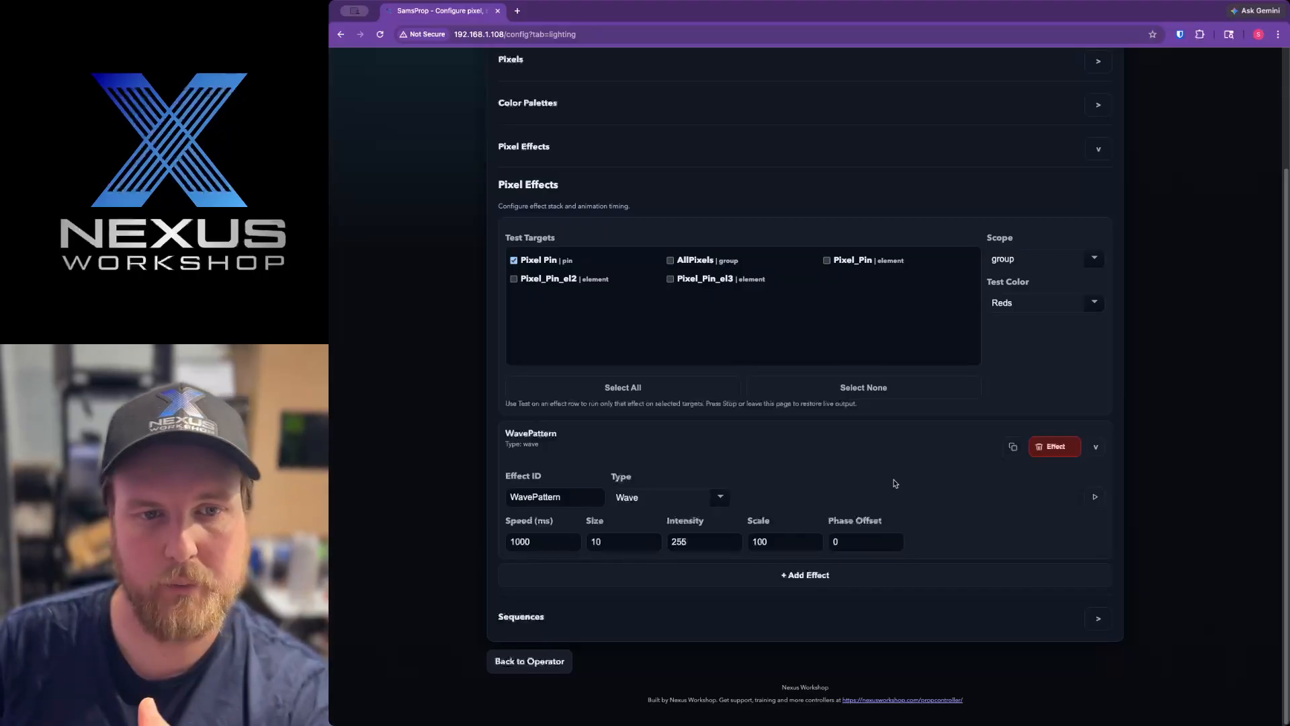
# Look through the scope options for the effect test and set the scope to element
pyautogui.click(1053, 268)
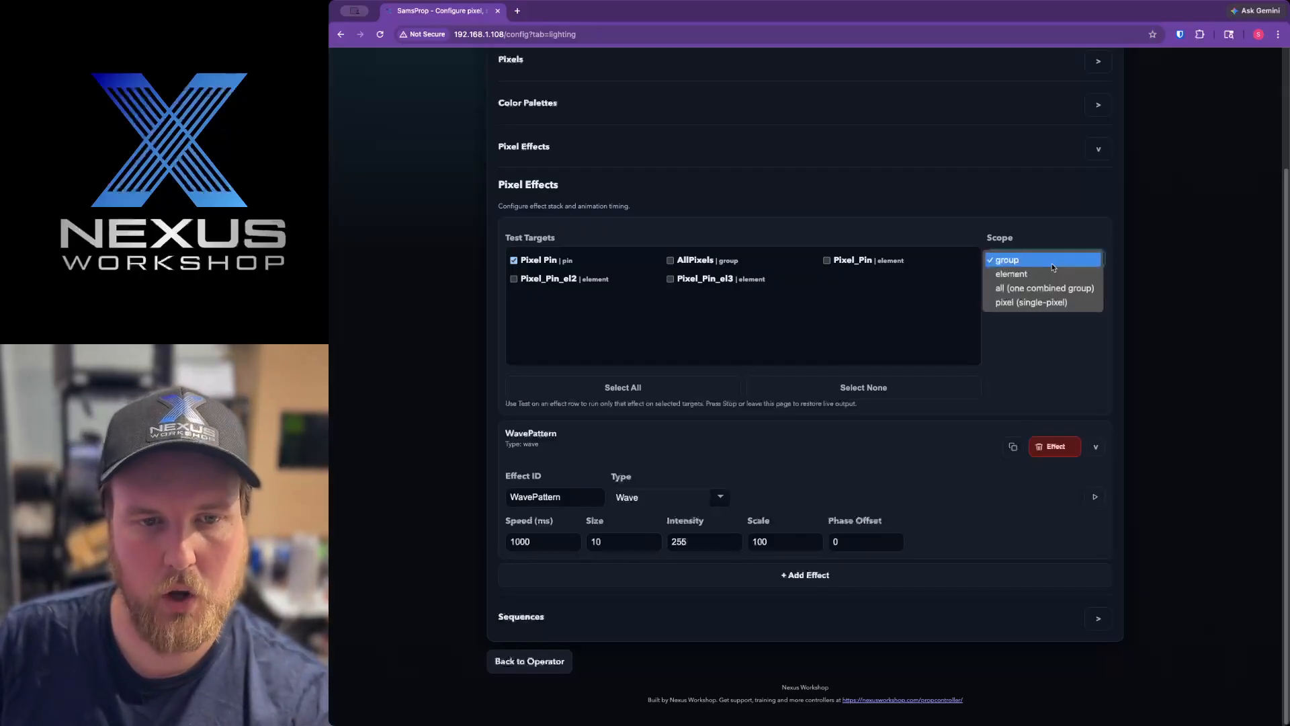
pyautogui.click(1053, 266)
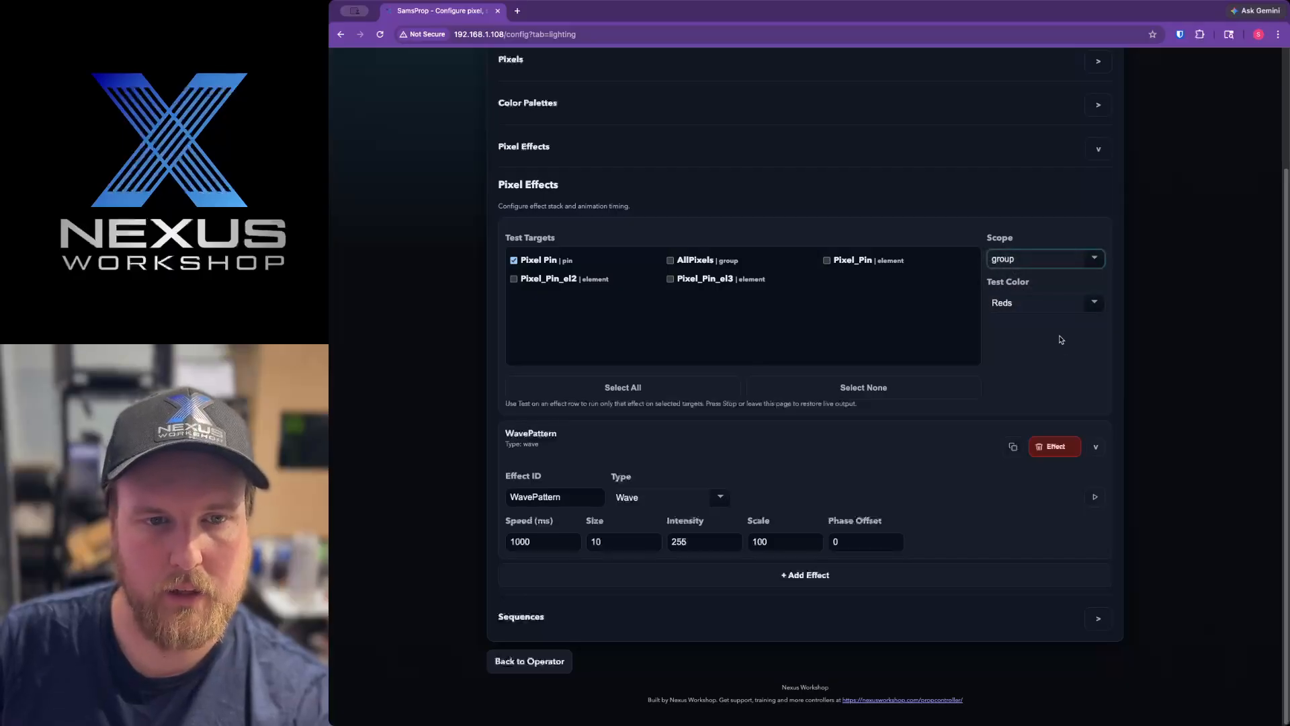
pyautogui.click(1041, 262)
pyautogui.click(1042, 271)
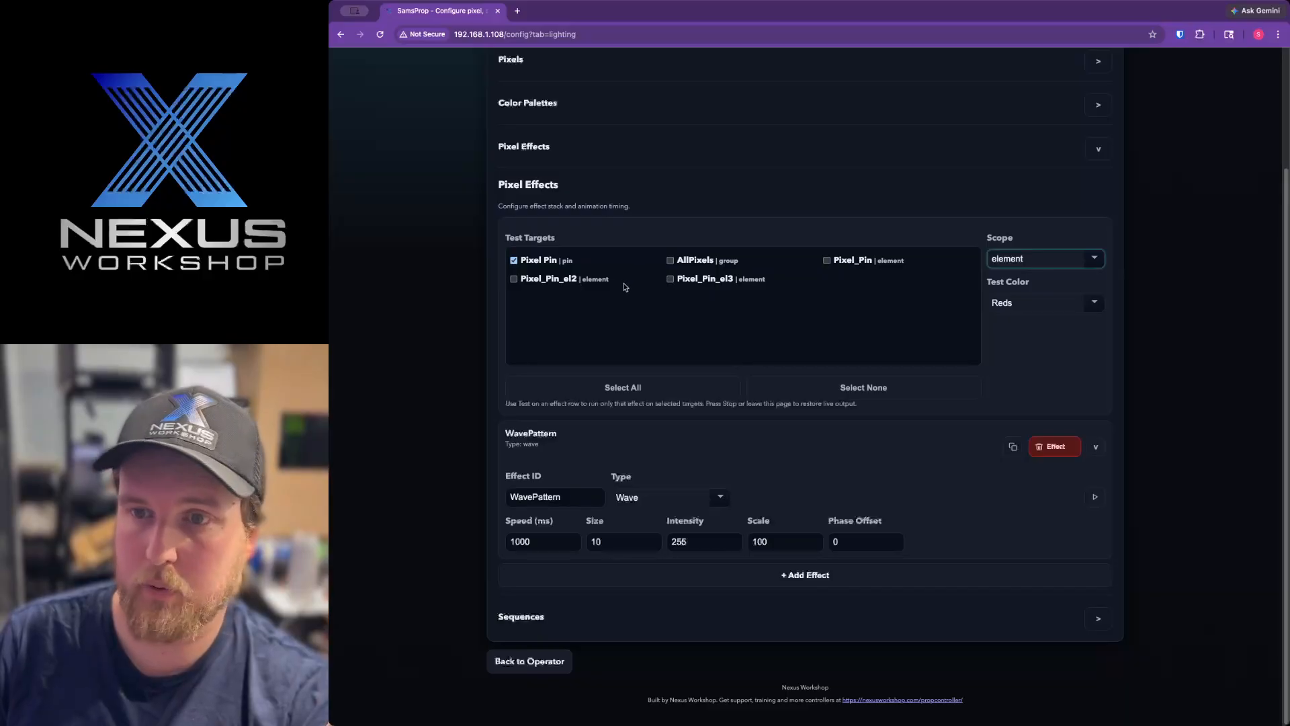
pyautogui.click(1012, 261)
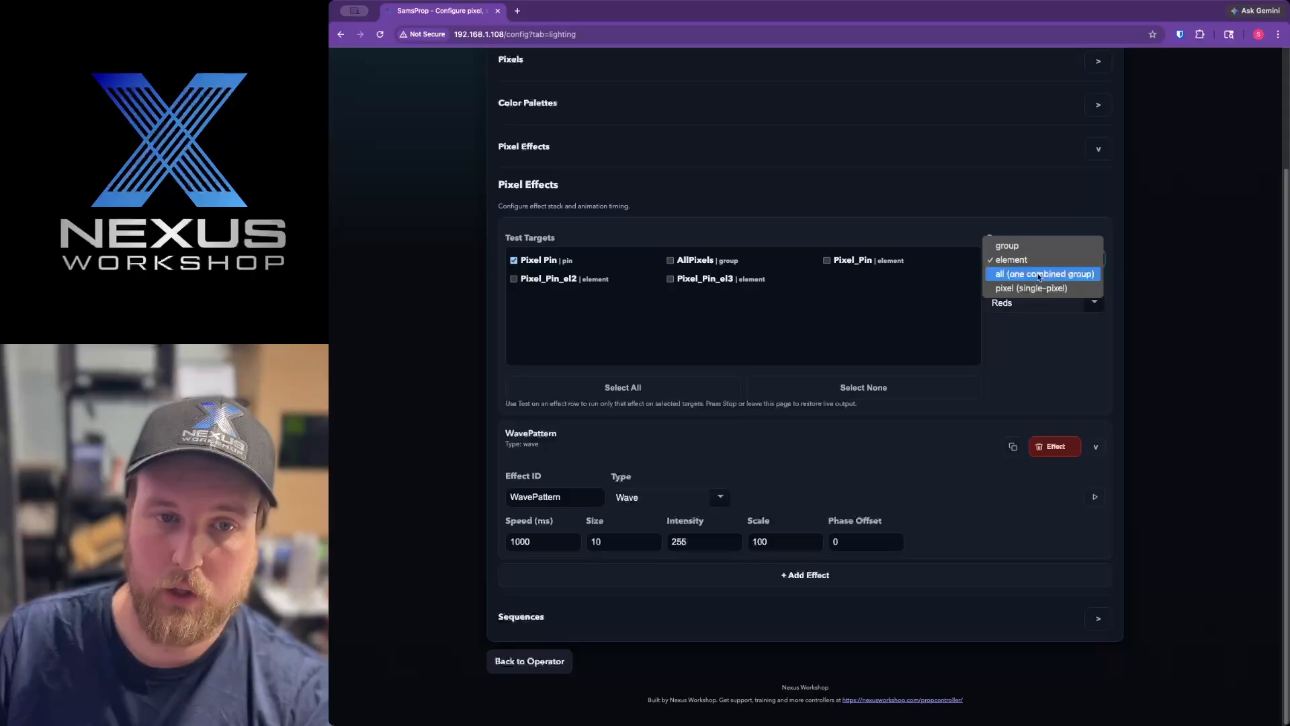
pyautogui.click(1056, 347)
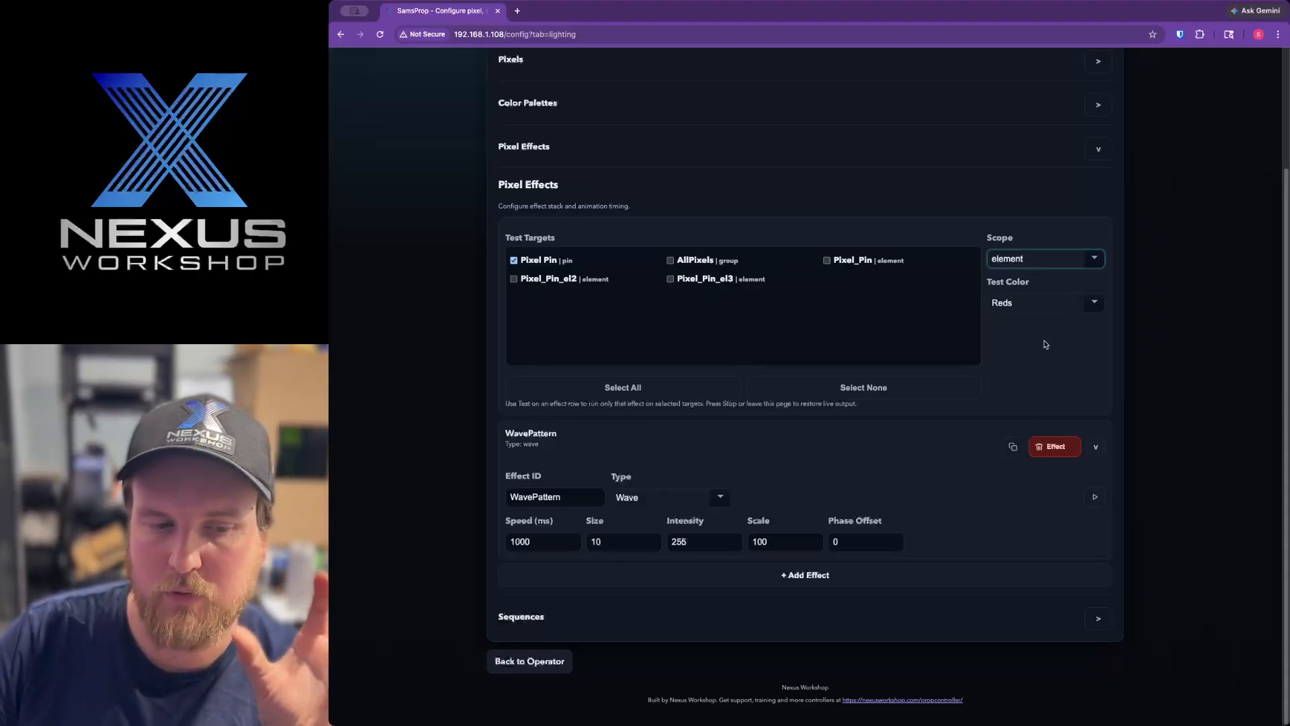
# Expand the Sequences section to view its light sequence option, and collapse it again
pyautogui.click(1100, 618)
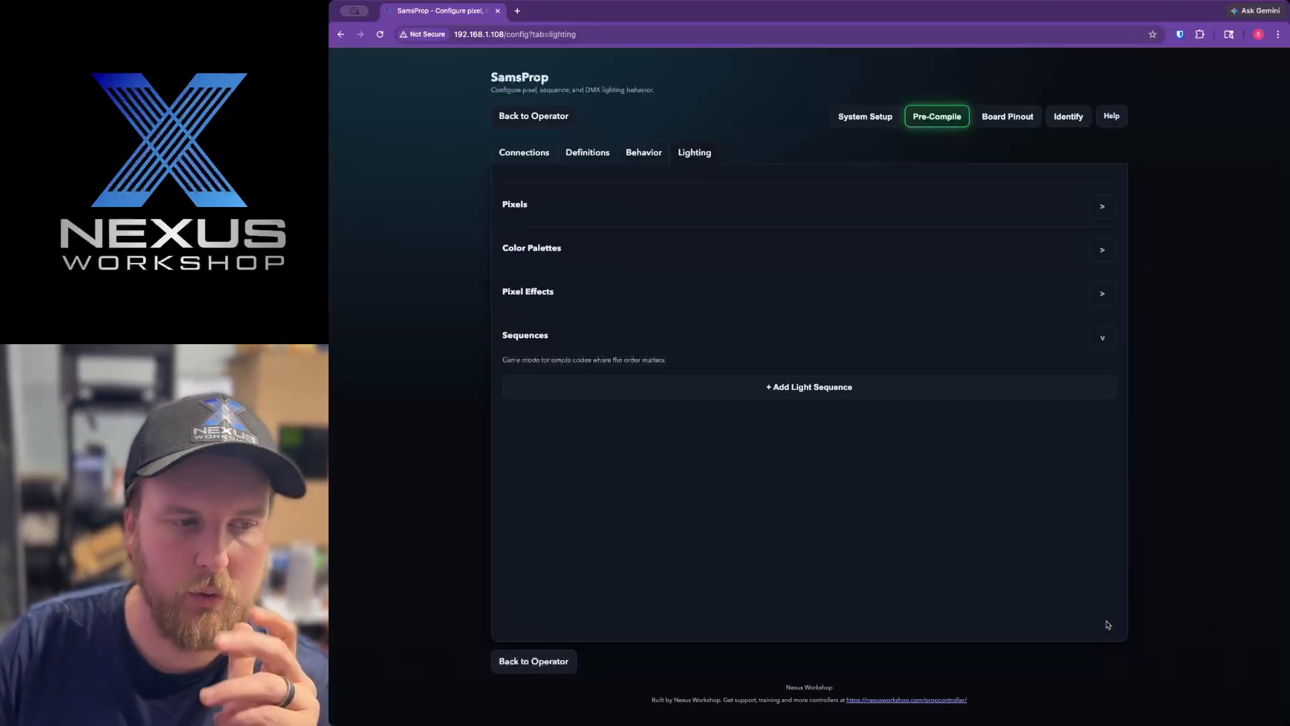
pyautogui.click(1103, 338)
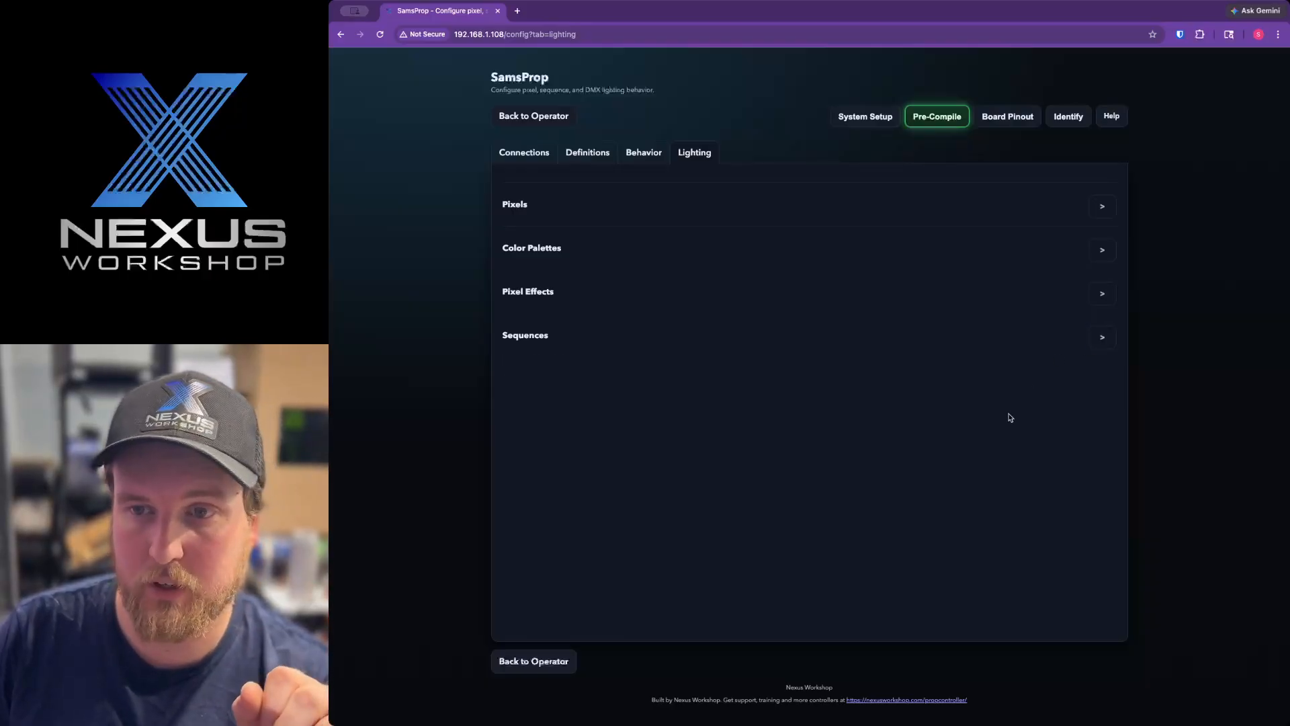